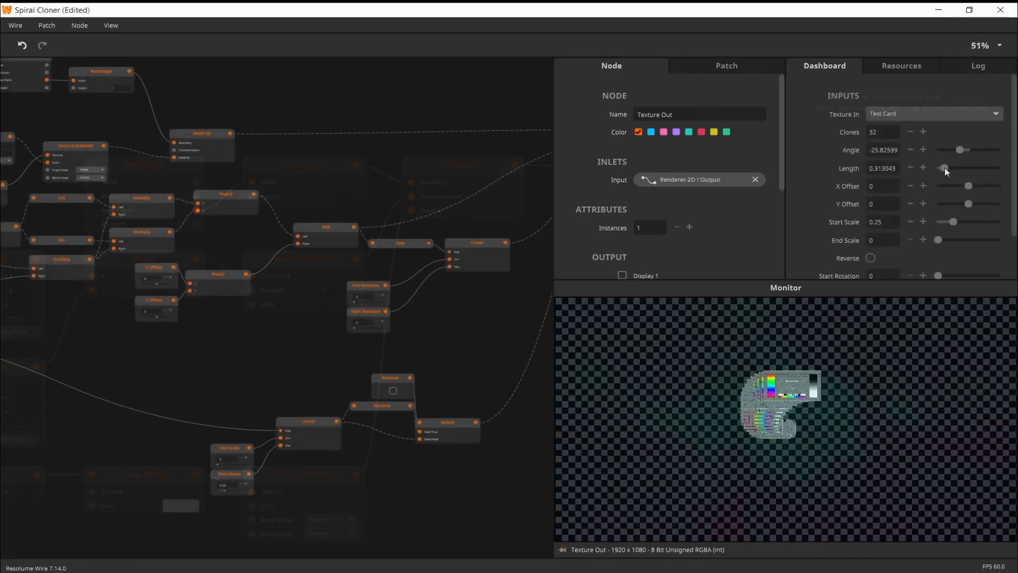
pyautogui.moveTo(944, 166); pyautogui.dragTo(960, 169)
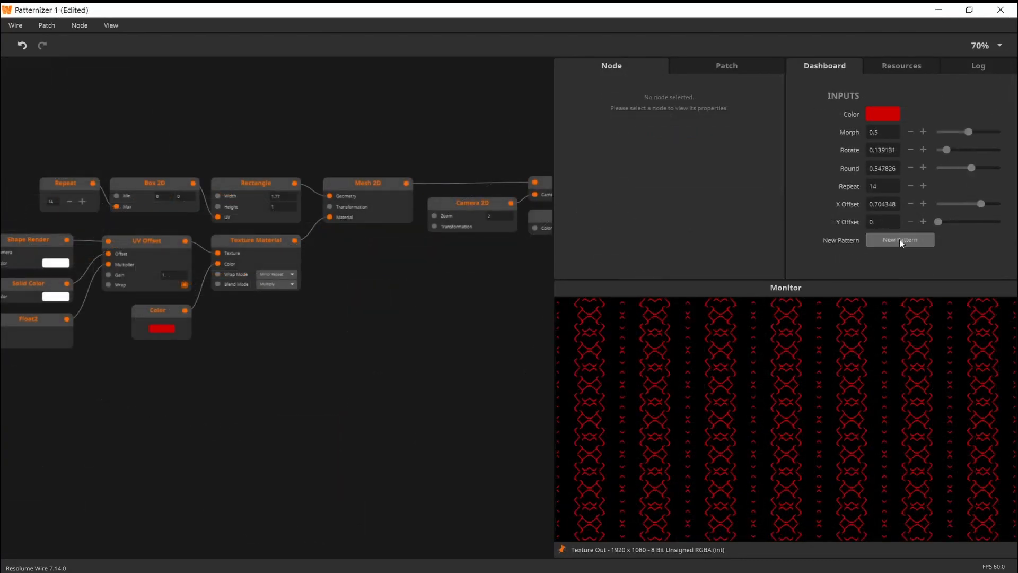
pyautogui.click(901, 241)
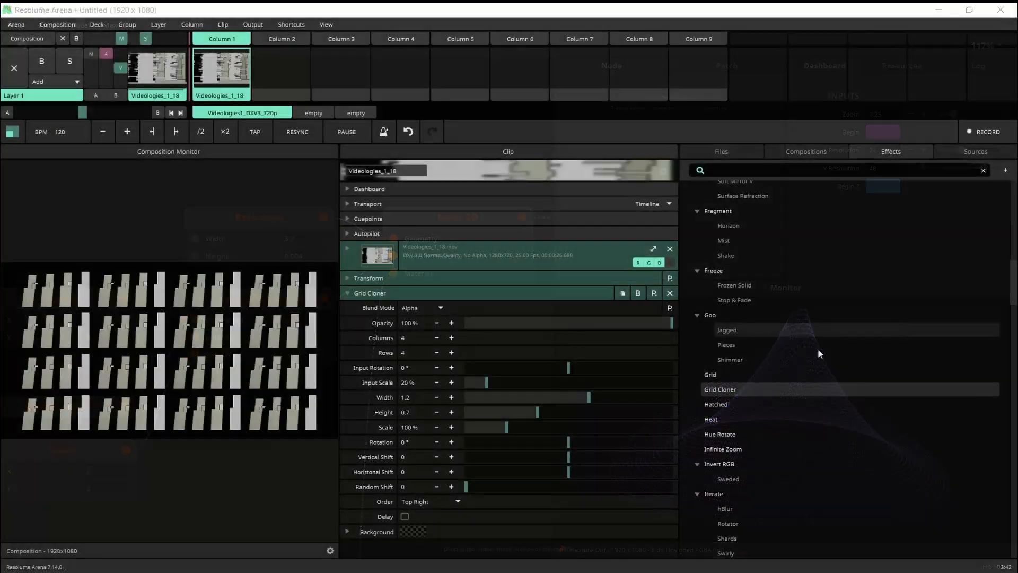
pyautogui.moveTo(566, 460); pyautogui.dragTo(581, 476)
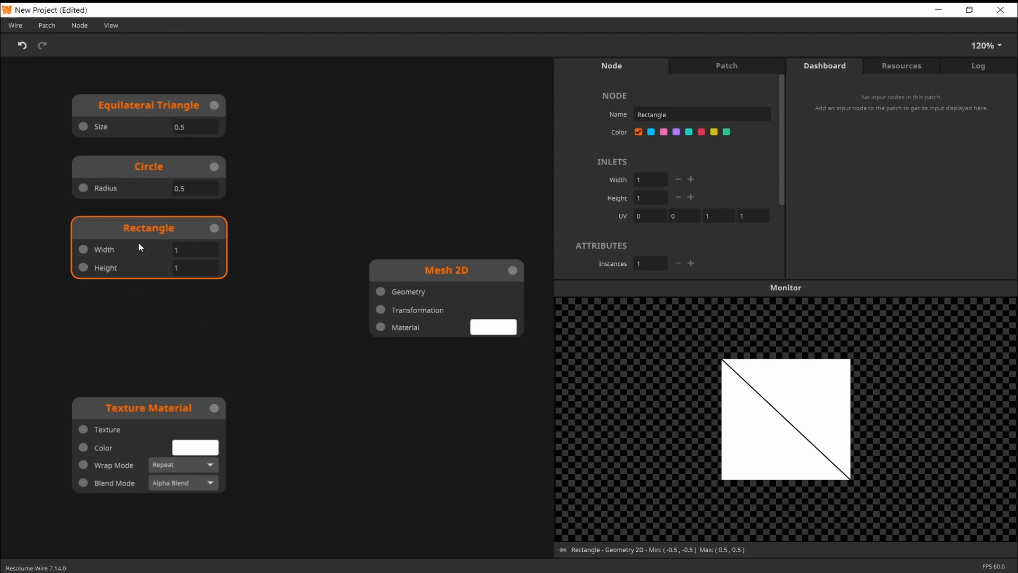
# Preview the geometry produced by the Circle, Equilateral Triangle and Rectangle nodes
pyautogui.click(142, 182)
pyautogui.click(139, 117)
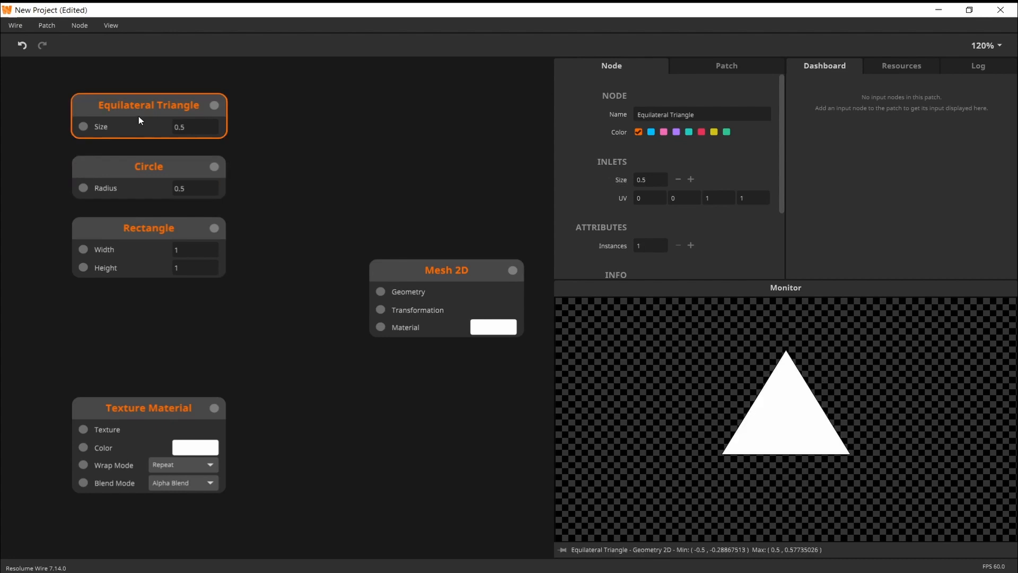
pyautogui.click(145, 234)
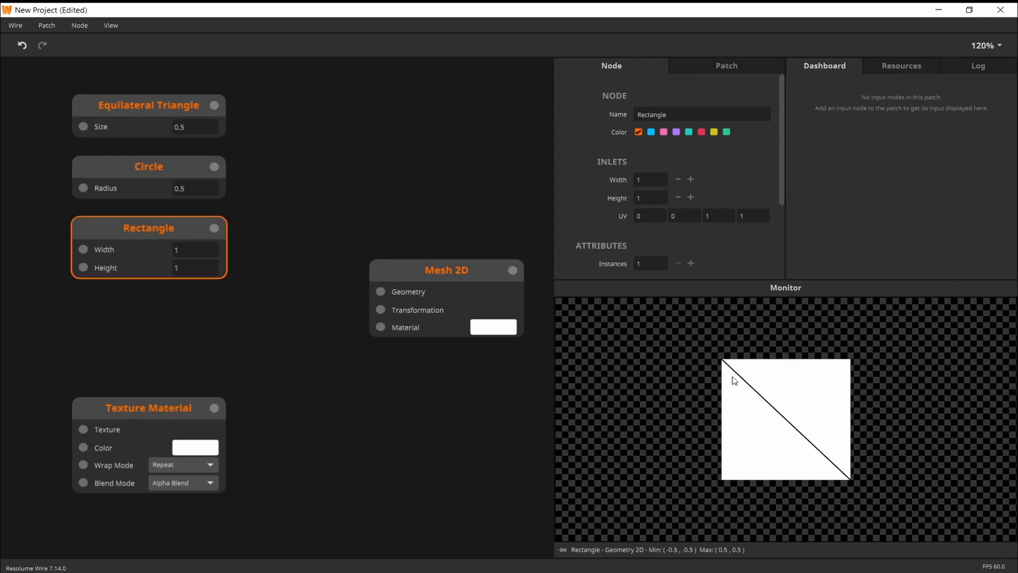
# Set the Circle node's subdivisions to 5
pyautogui.click(166, 183)
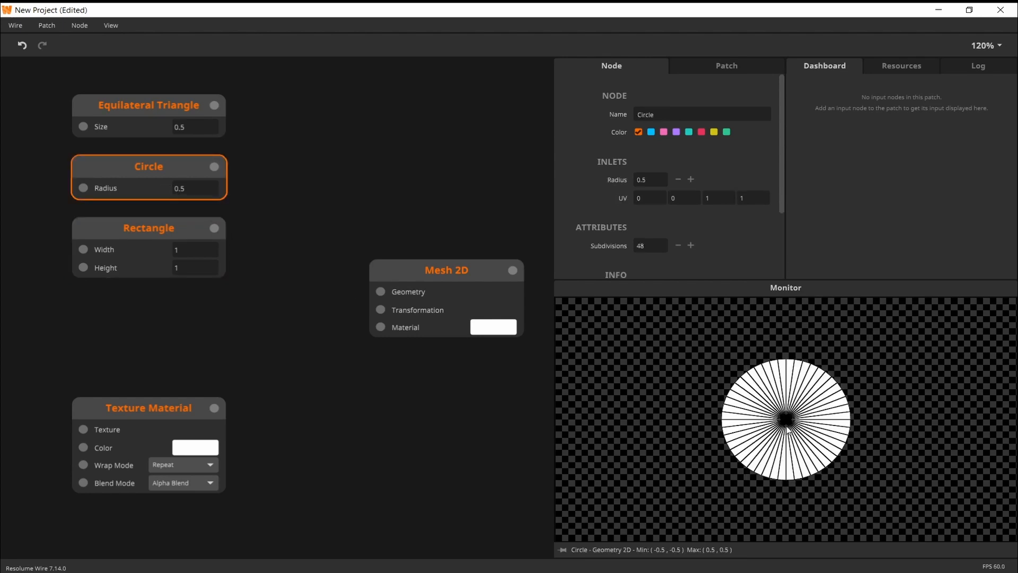
pyautogui.click(679, 248)
pyautogui.click(678, 248)
pyautogui.click(679, 248)
pyautogui.click(650, 246)
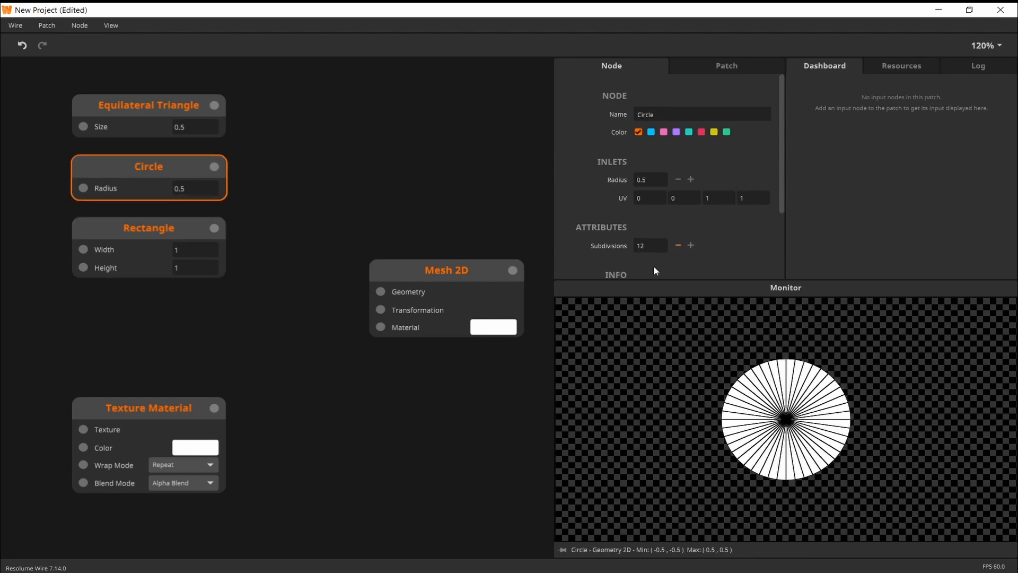
pyautogui.write('5')
pyautogui.press('Return')
# Connect the Rectangle node's output to the Geometry inlet of Mesh 2D and preview the mesh
pyautogui.click(148, 234)
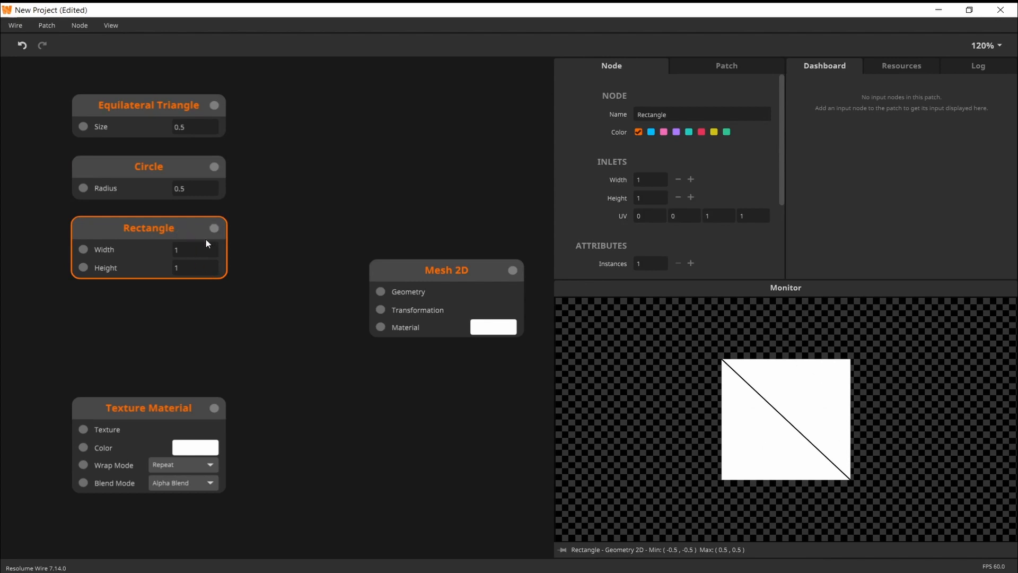
pyautogui.moveTo(213, 231); pyautogui.dragTo(382, 294)
pyautogui.click(451, 279)
# Delete the Equilateral Triangle and Circle nodes, and reposition Mesh 2D and Texture Material to tidy the patch
pyautogui.moveTo(276, 110); pyautogui.dragTo(173, 174)
pyautogui.press('Delete')
pyautogui.moveTo(435, 280); pyautogui.dragTo(430, 236)
pyautogui.moveTo(156, 413); pyautogui.dragTo(239, 382)
# Add a Texture In node showing the Wire Logo and connect it to Texture Material's Texture inlet
pyautogui.doubleClick(58, 398)
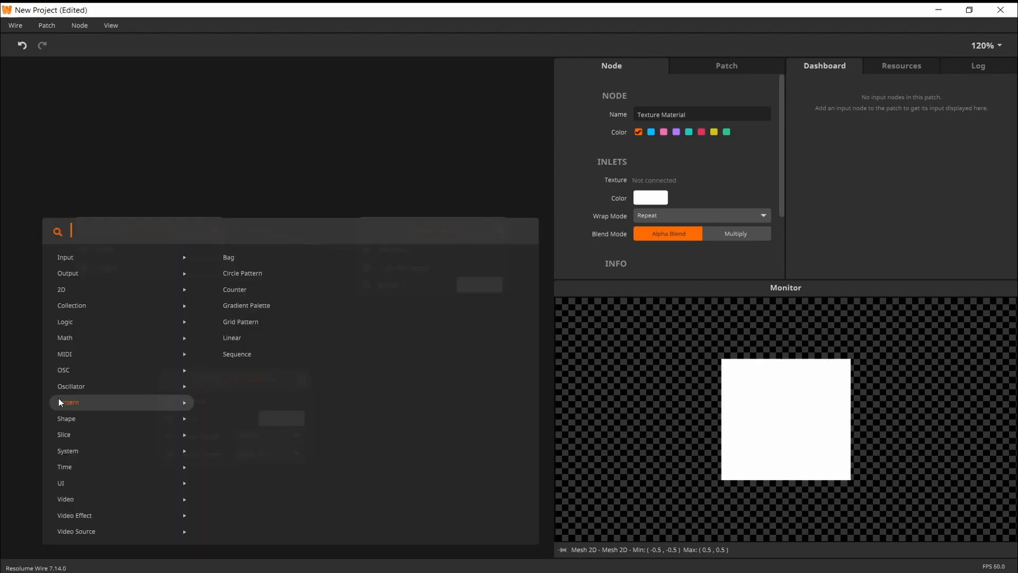
pyautogui.write('tex')
pyautogui.click(88, 292)
pyautogui.moveTo(139, 402); pyautogui.dragTo(192, 400)
pyautogui.click(632, 208)
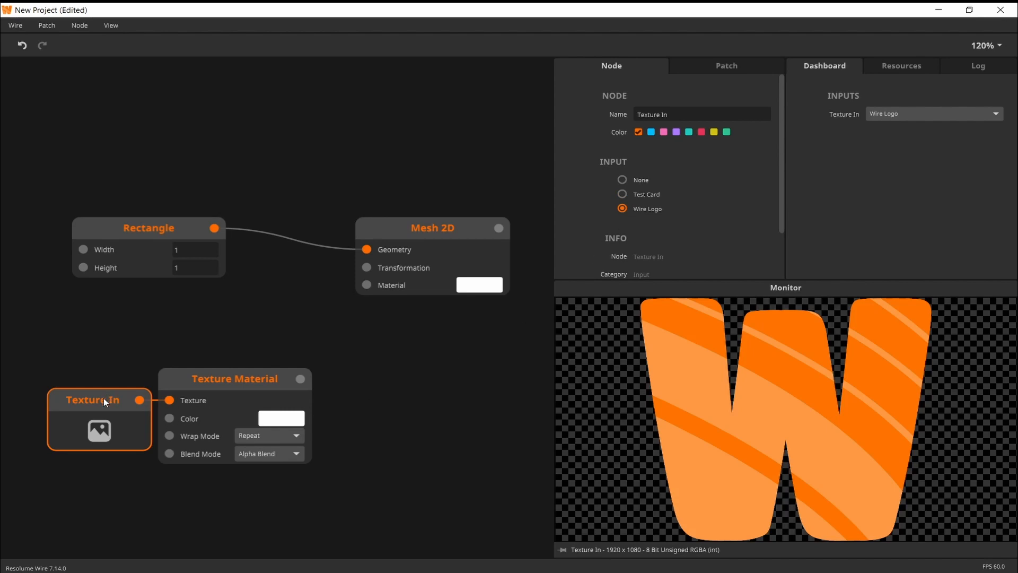
pyautogui.moveTo(103, 397); pyautogui.dragTo(93, 382)
# Connect Texture Material's output to the Material inlet of Mesh 2D and preview the textured mesh
pyautogui.click(226, 394)
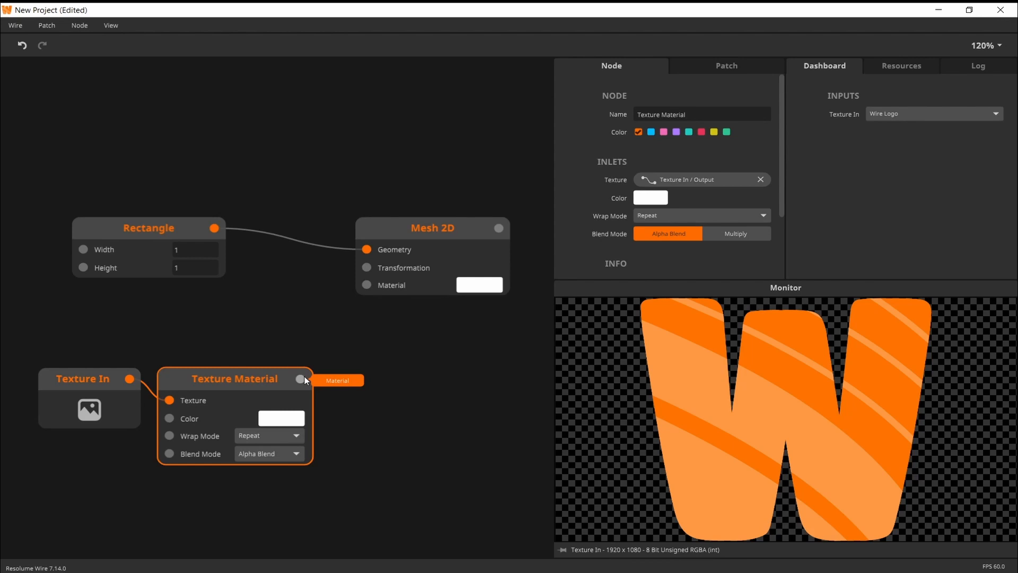
pyautogui.moveTo(304, 377); pyautogui.dragTo(371, 285)
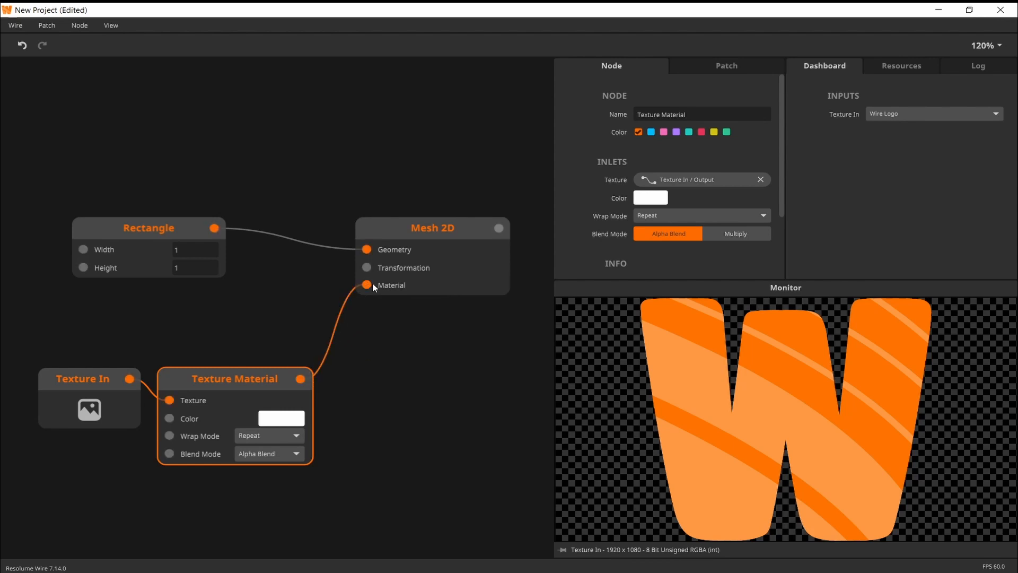
pyautogui.click(433, 256)
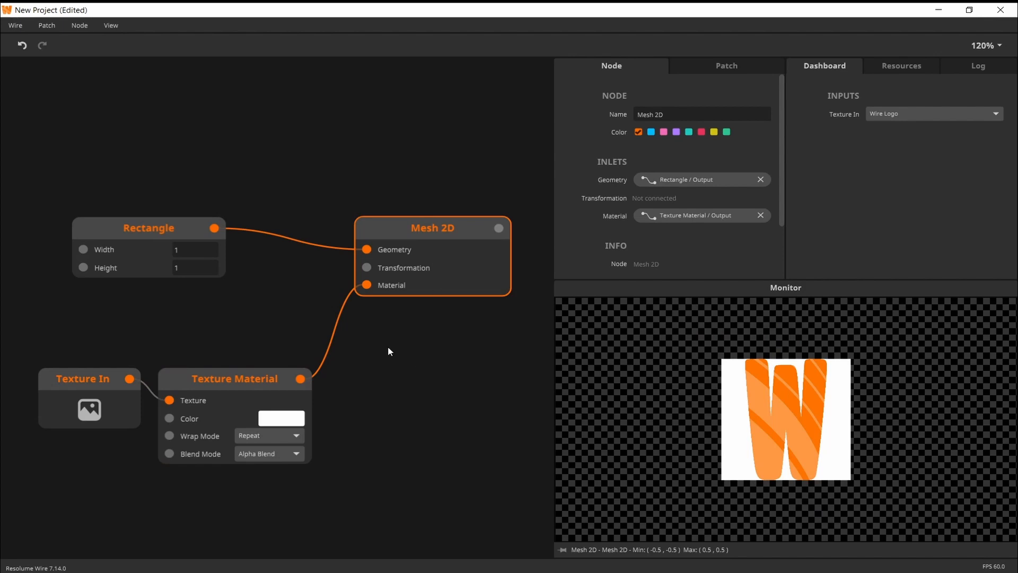
# Set Texture Material's blend mode to Multiply and align the Rectangle node above Texture Material
pyautogui.moveTo(392, 354); pyautogui.dragTo(393, 334)
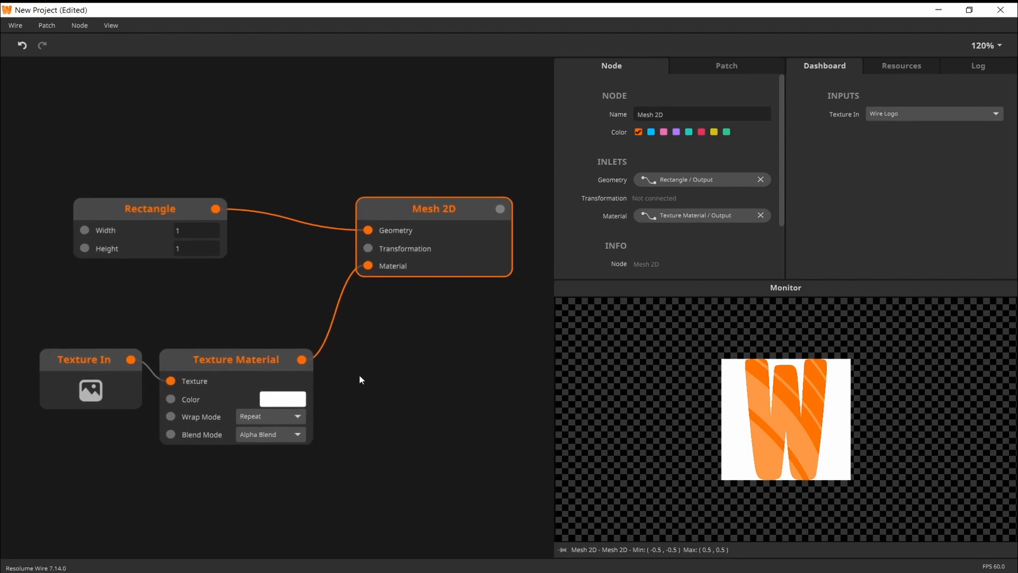
pyautogui.click(281, 436)
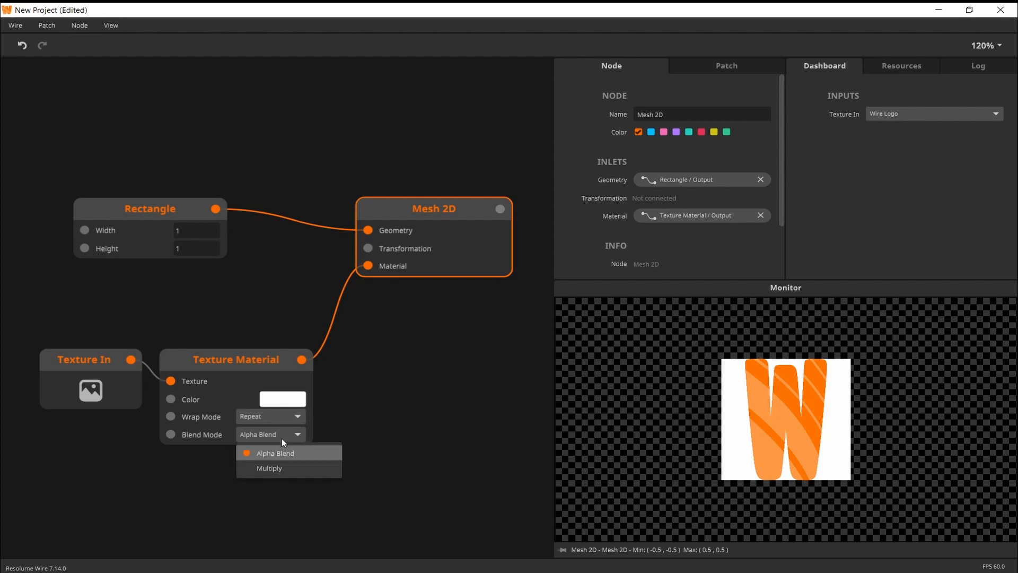
pyautogui.click(280, 469)
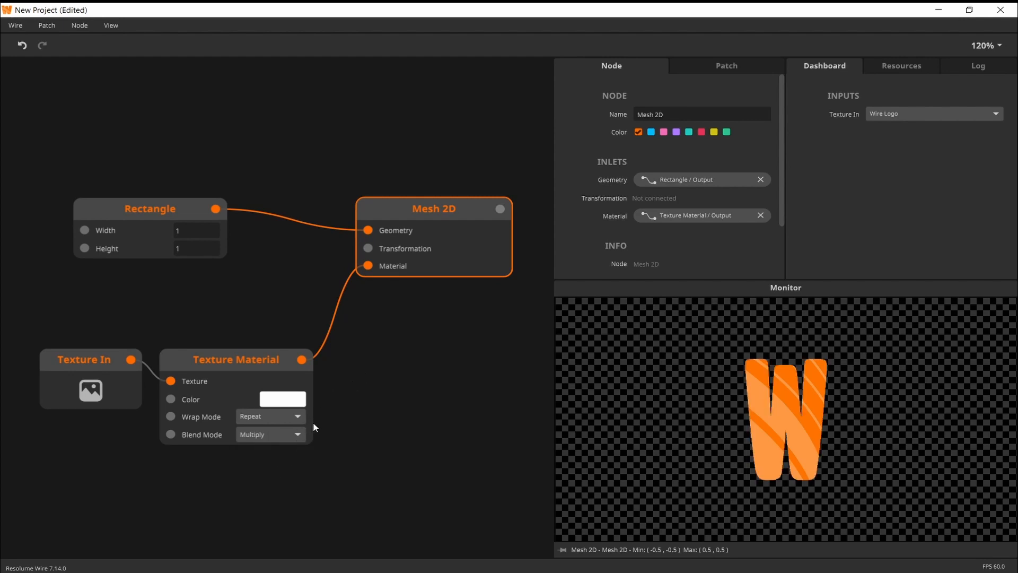
pyautogui.moveTo(337, 422); pyautogui.dragTo(352, 424)
pyautogui.moveTo(146, 221); pyautogui.dragTo(230, 224)
pyautogui.click(450, 225)
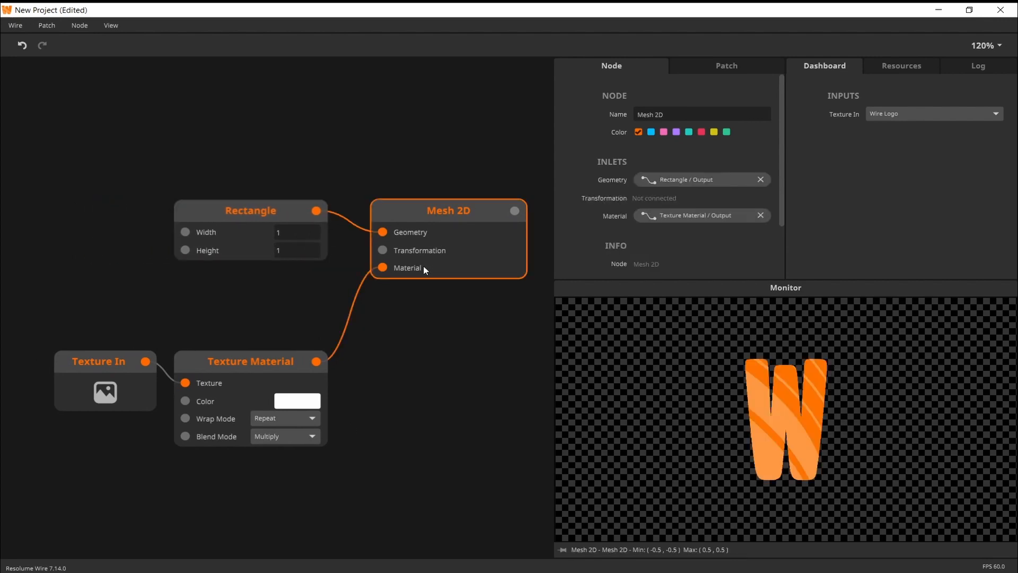
# Compare the proportions of the Texture In image, the Rectangle geometry and the textured Mesh 2D
pyautogui.click(135, 395)
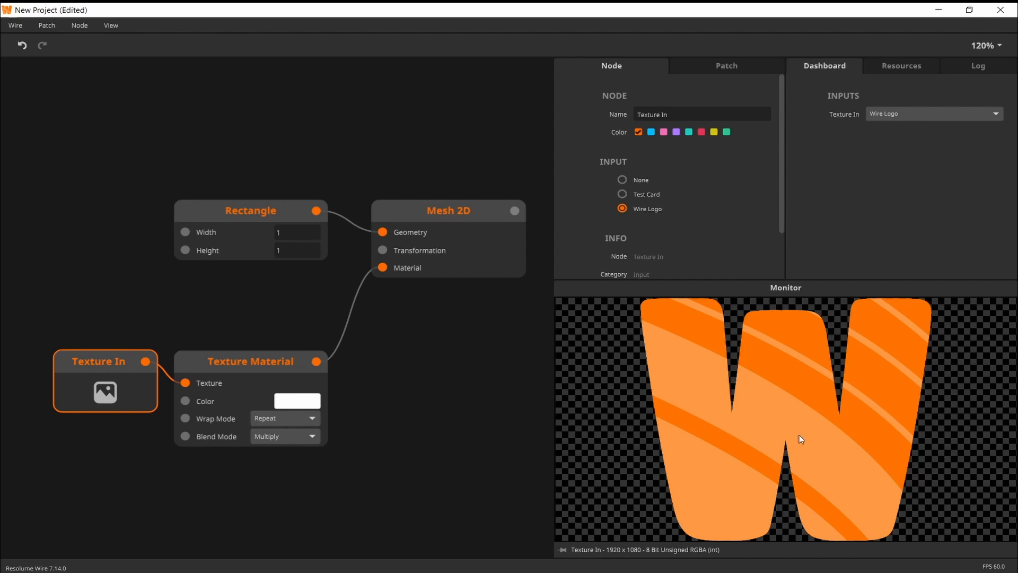
pyautogui.click(206, 211)
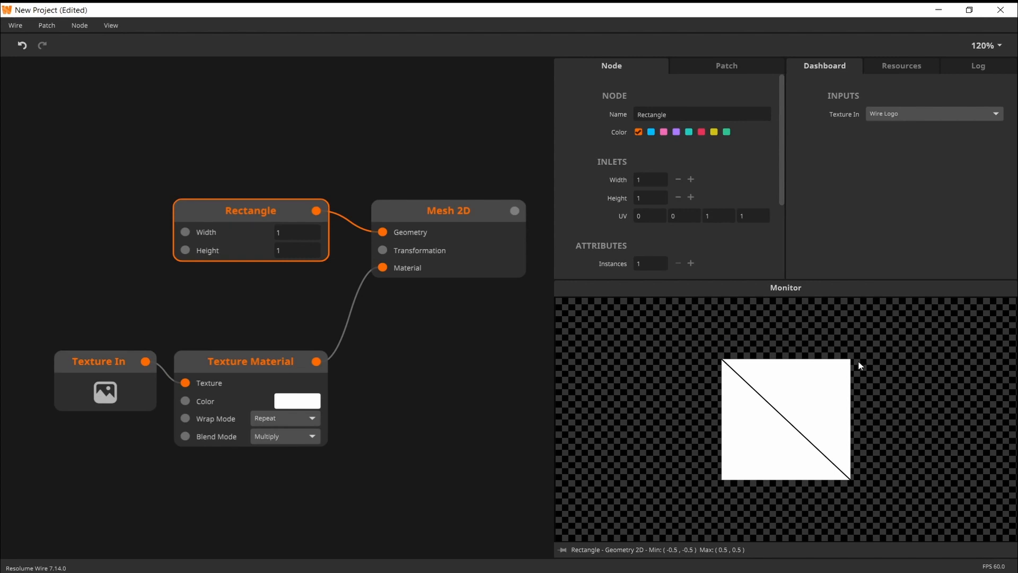
pyautogui.click(116, 393)
pyautogui.click(246, 231)
pyautogui.click(453, 236)
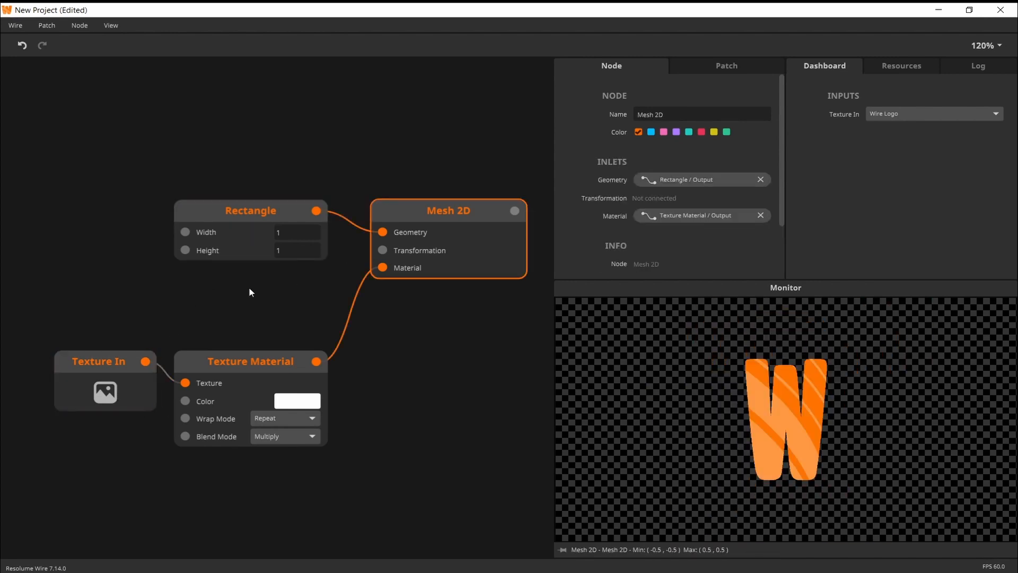
# Add a Patch Info node, connect its Aspect Ratio outlet to the Rectangle's Width, and preview the mesh
pyautogui.moveTo(156, 312); pyautogui.dragTo(200, 322)
pyautogui.doubleClick(101, 205)
pyautogui.write('patc')
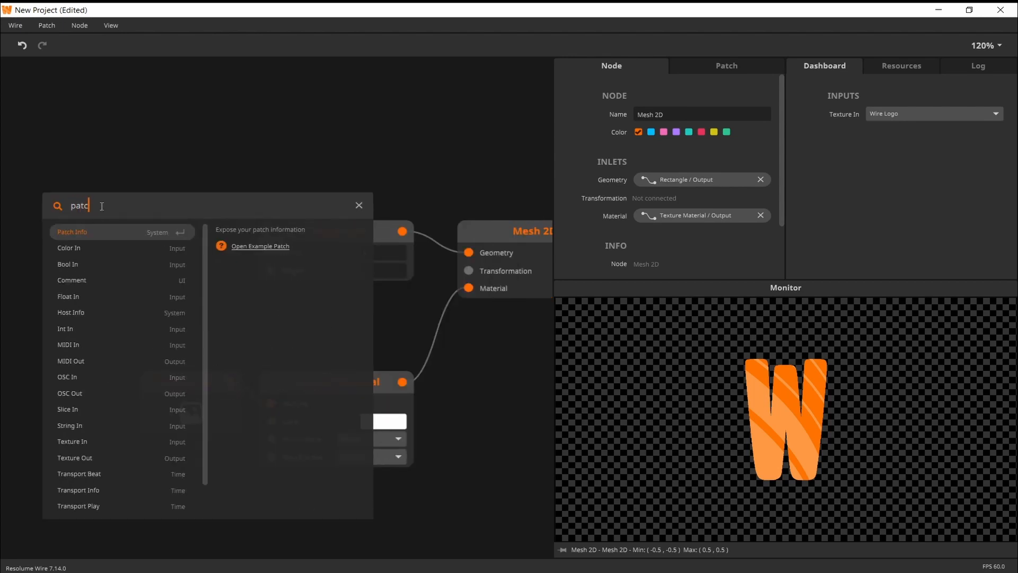
pyautogui.press('Return')
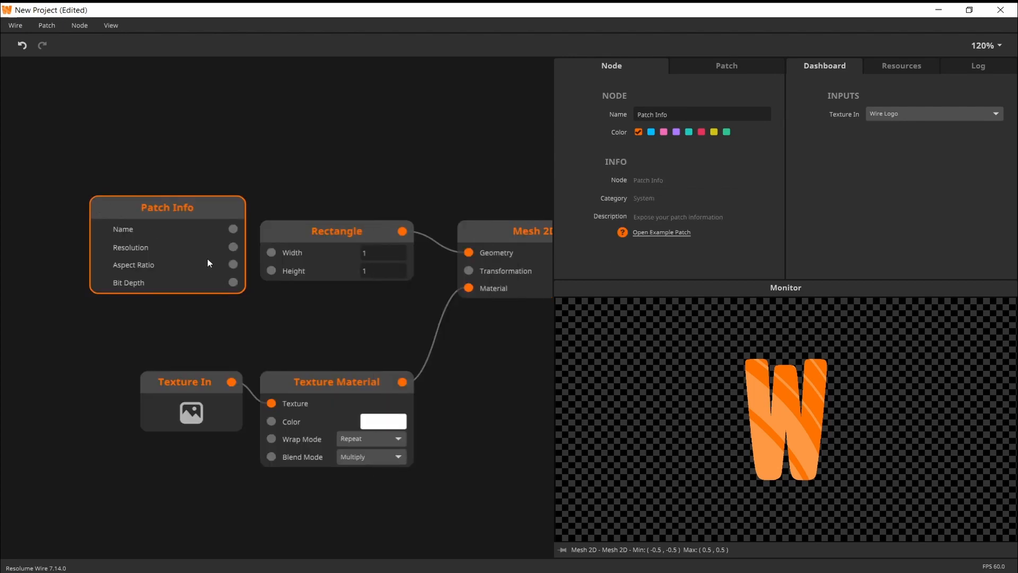
pyautogui.moveTo(228, 266); pyautogui.dragTo(281, 254)
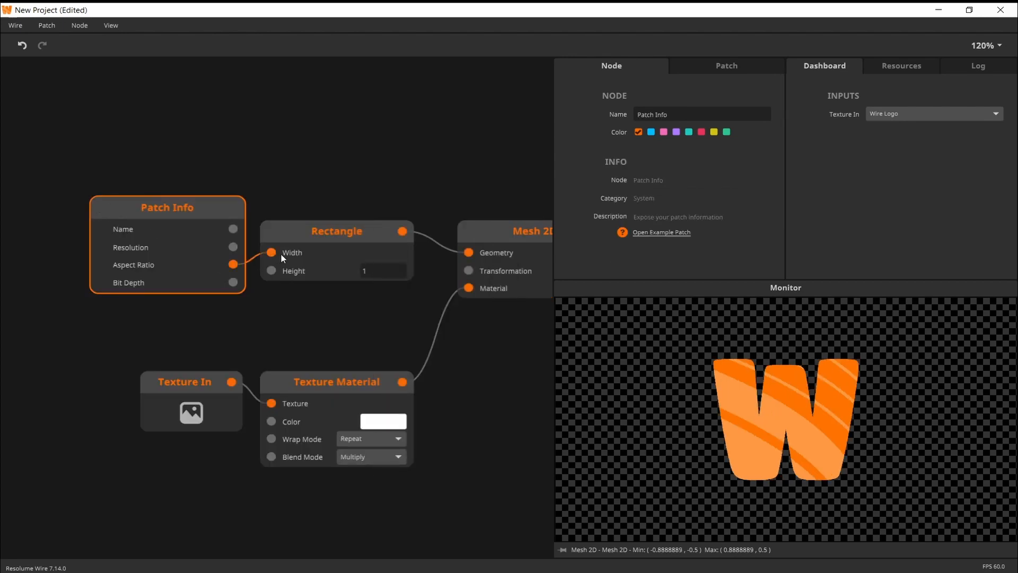
pyautogui.moveTo(352, 294); pyautogui.dragTo(311, 291)
pyautogui.click(510, 233)
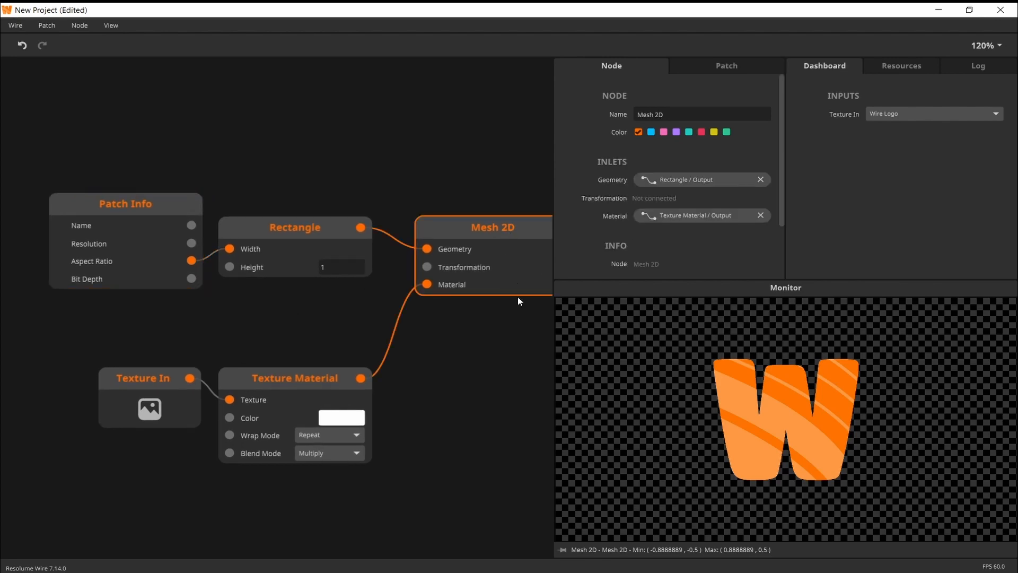
# Move the texture nodes down and the Patch Info and Rectangle nodes up to make room between them
pyautogui.moveTo(494, 325); pyautogui.dragTo(475, 319)
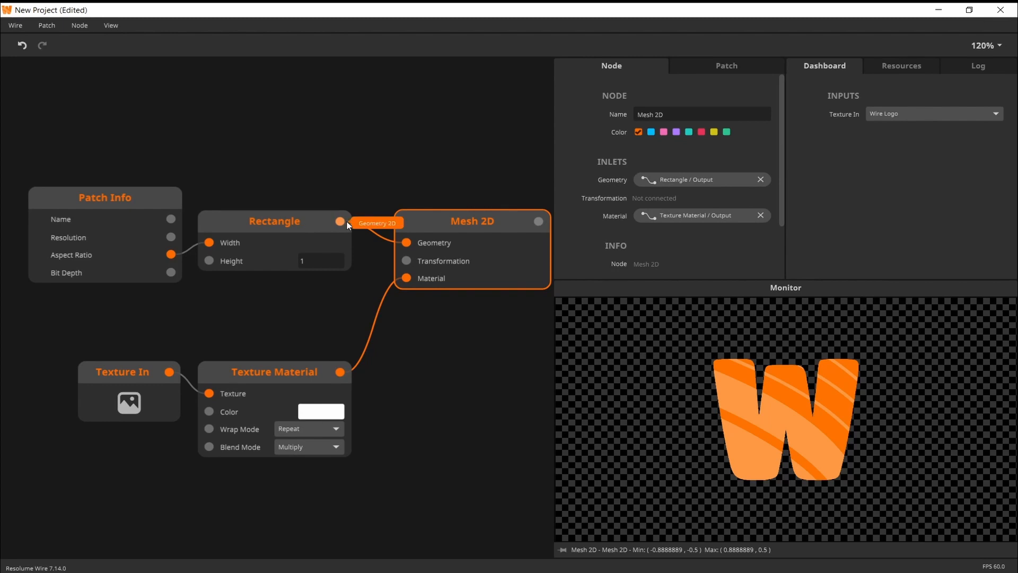
pyautogui.moveTo(445, 357); pyautogui.dragTo(428, 334)
pyautogui.scroll(-1, 423, 355)
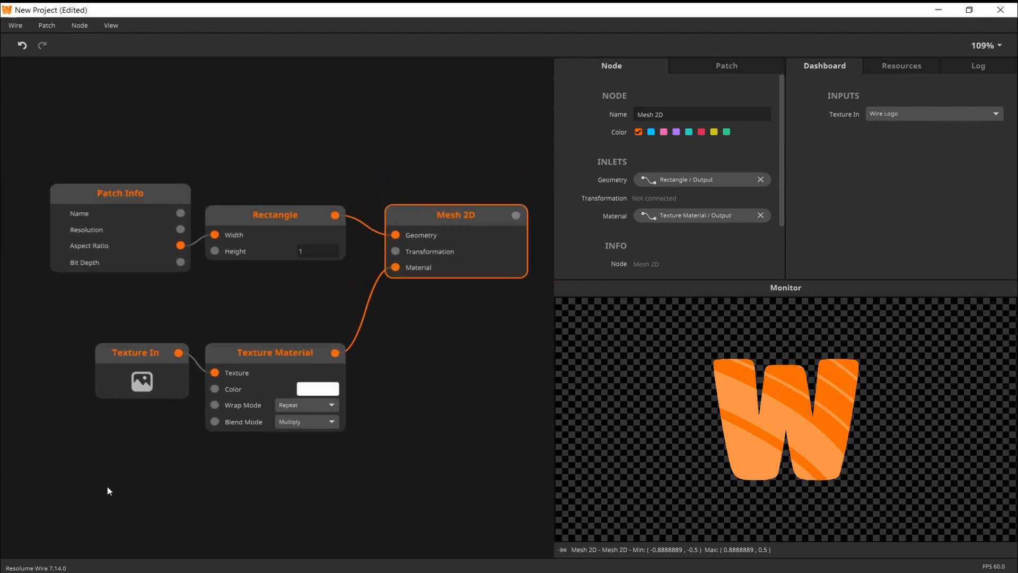
pyautogui.moveTo(107, 485); pyautogui.dragTo(222, 472)
pyautogui.moveTo(155, 324); pyautogui.dragTo(263, 170)
pyautogui.click(436, 230)
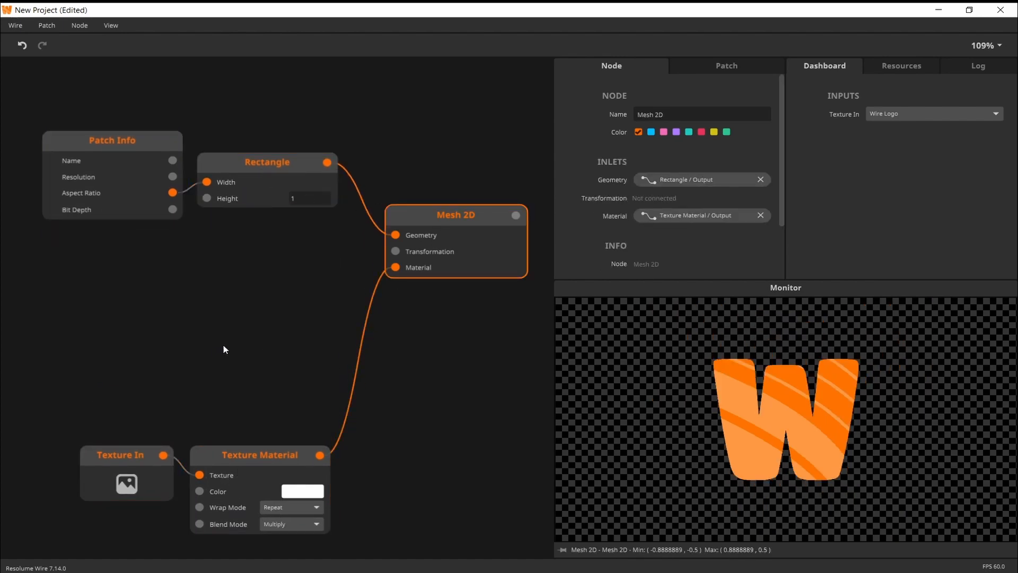
# Add a Transformation 2D node below Rectangle and connect it to the Transformation inlet of Mesh 2D
pyautogui.doubleClick(227, 286)
pyautogui.write('tra')
pyautogui.press('Down')
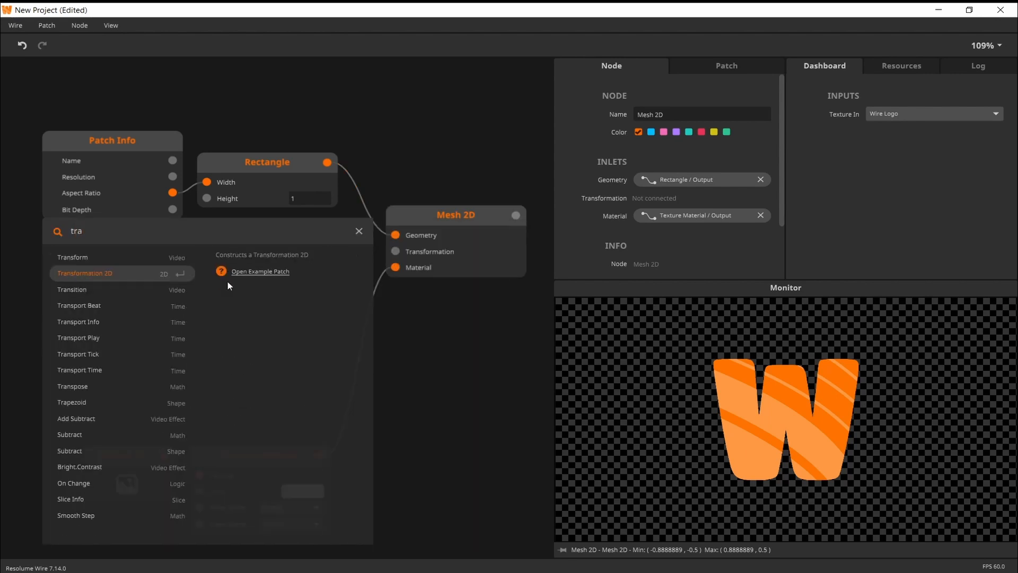
pyautogui.press('Return')
pyautogui.moveTo(228, 281)
pyautogui.mouseDown()
pyautogui.moveTo(241, 276)
pyautogui.moveTo(228, 266)
pyautogui.mouseUp()
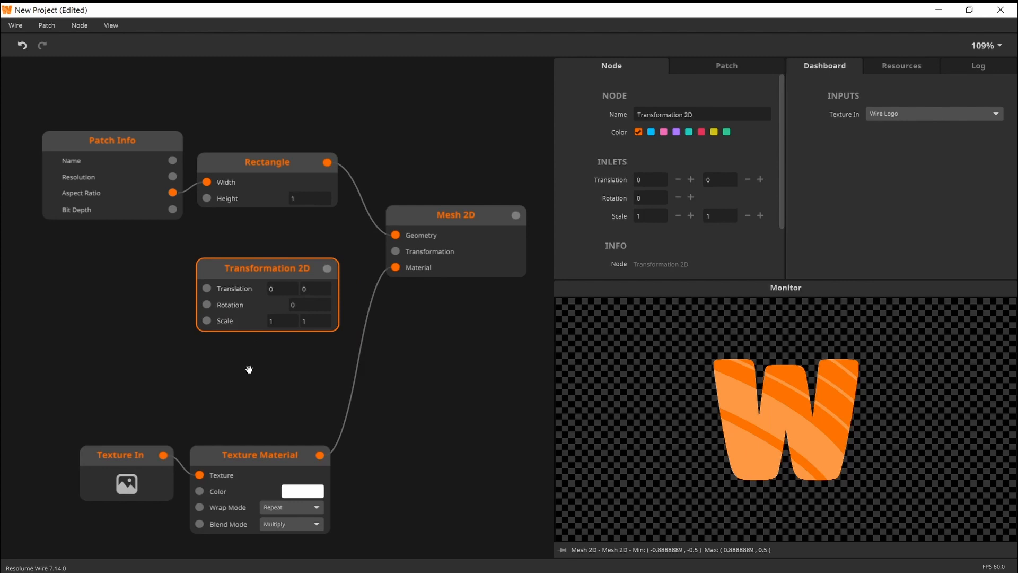
pyautogui.moveTo(249, 370); pyautogui.dragTo(263, 370)
pyautogui.moveTo(341, 269); pyautogui.dragTo(407, 253)
# Add a Grid Pattern node beside Transformation 2D and connect its output to the Translation inlet
pyautogui.doubleClick(33, 282)
pyautogui.write('grid')
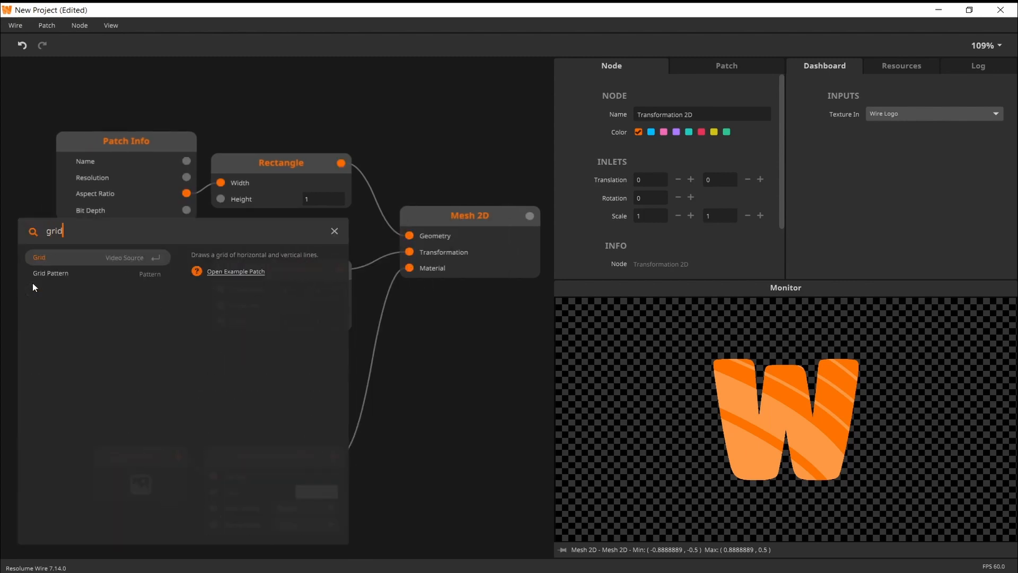
pyautogui.press('Return')
pyautogui.moveTo(33, 282); pyautogui.dragTo(34, 277)
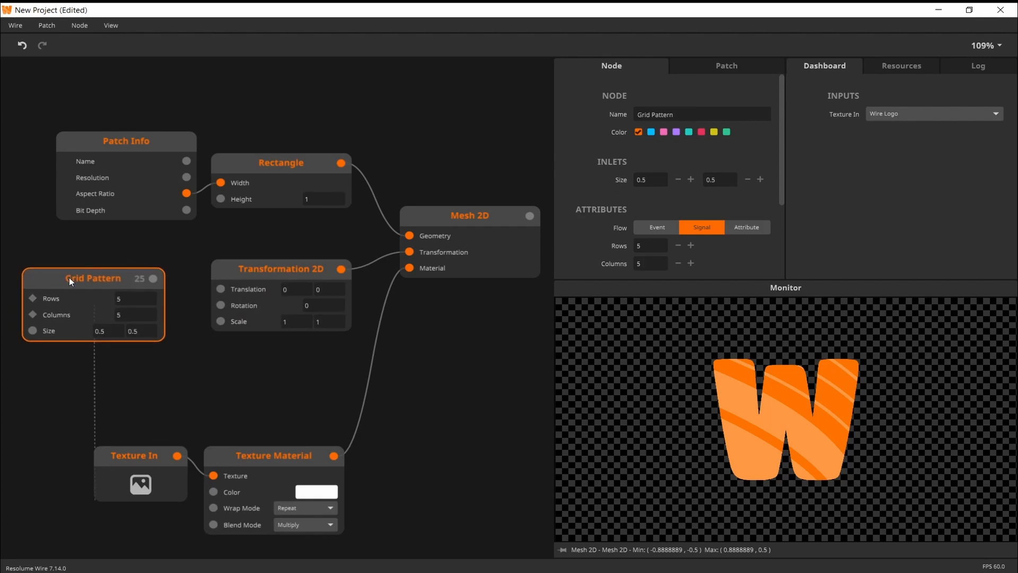
pyautogui.moveTo(153, 279); pyautogui.dragTo(224, 291)
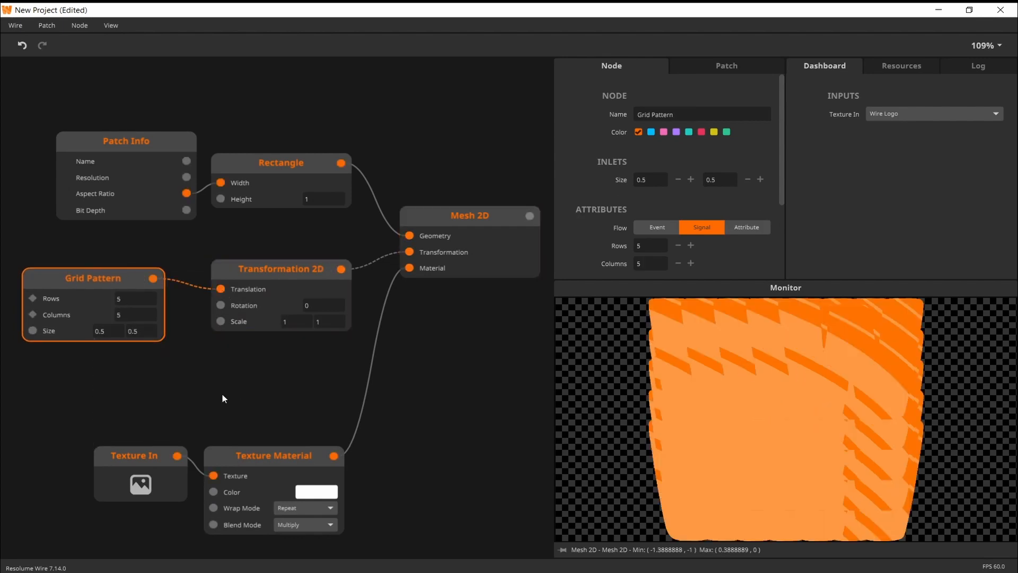
# Set the Grid Pattern to 10 rows and 10 columns
pyautogui.moveTo(222, 394); pyautogui.dragTo(264, 391)
pyautogui.doubleClick(179, 303)
pyautogui.write('1')
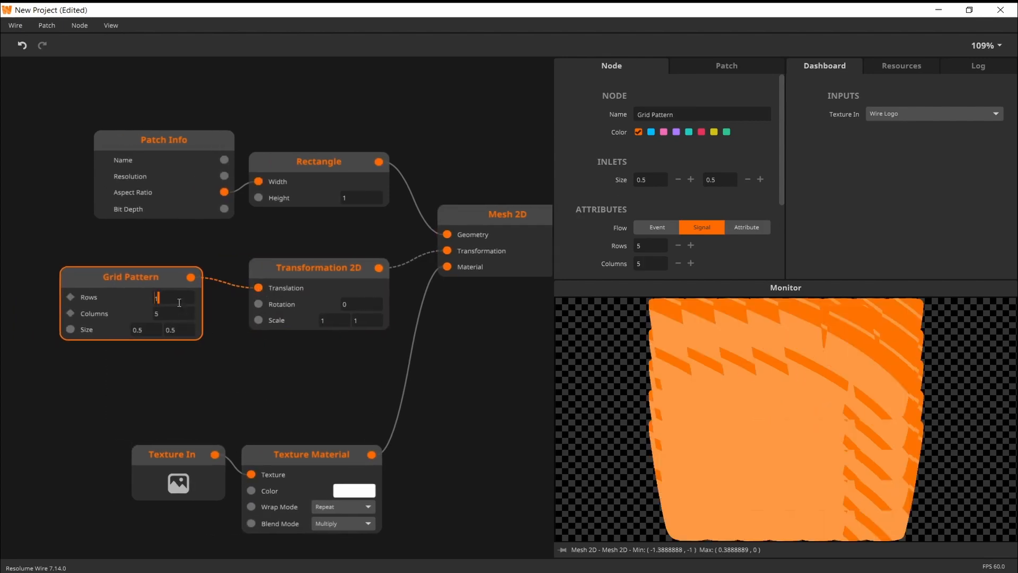
pyautogui.write('0')
pyautogui.press('Return')
pyautogui.doubleClick(181, 313)
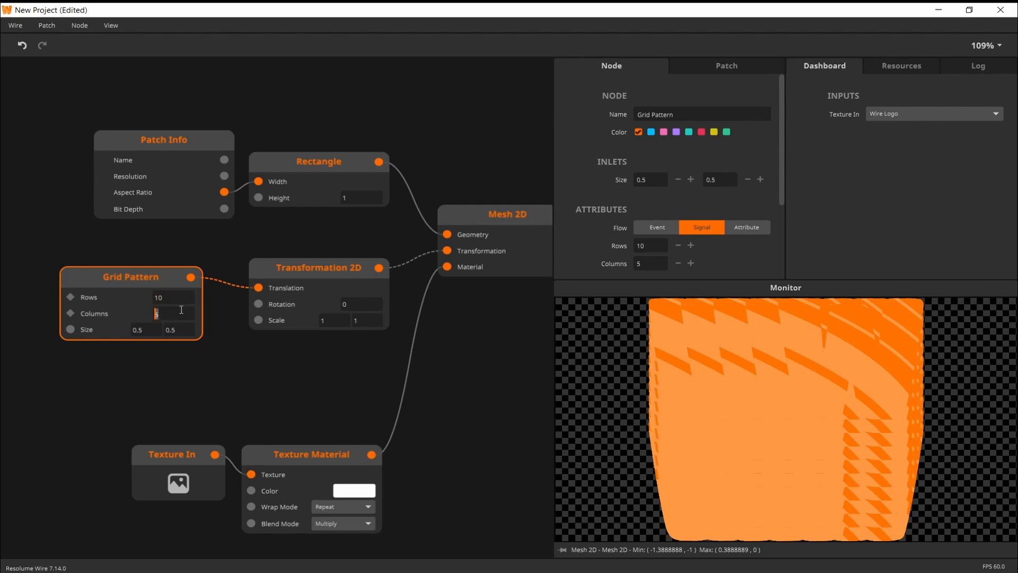
pyautogui.write('10')
pyautogui.press('Return')
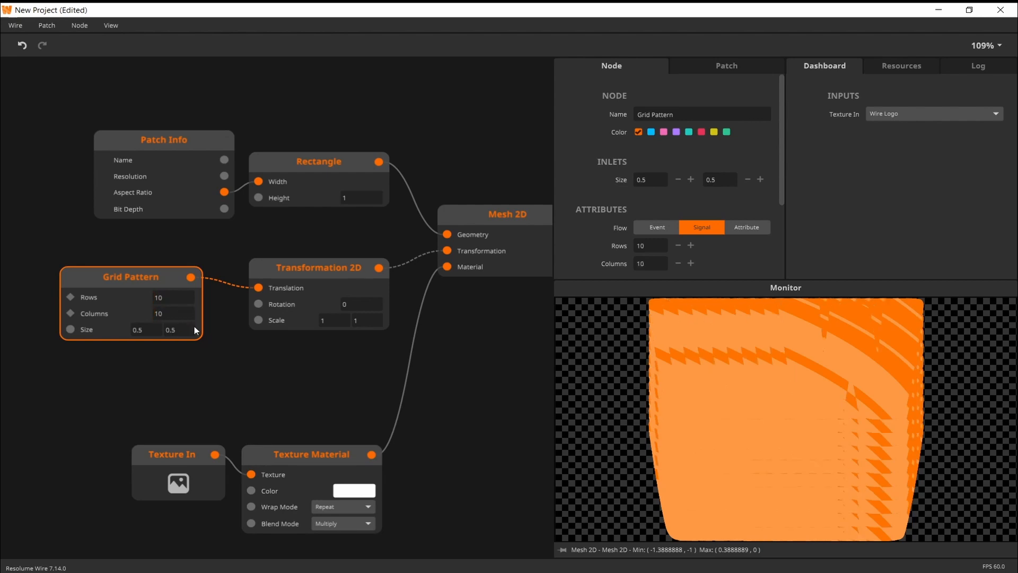
# Set the Grid Pattern size to 1 by 1 and the Transformation 2D scale to 0.1 by 0.1
pyautogui.moveTo(136, 330)
pyautogui.mouseDown()
pyautogui.moveTo(141, 310)
pyautogui.moveTo(143, 327)
pyautogui.mouseUp()
pyautogui.doubleClick(182, 334)
pyautogui.write('1')
pyautogui.click(296, 336)
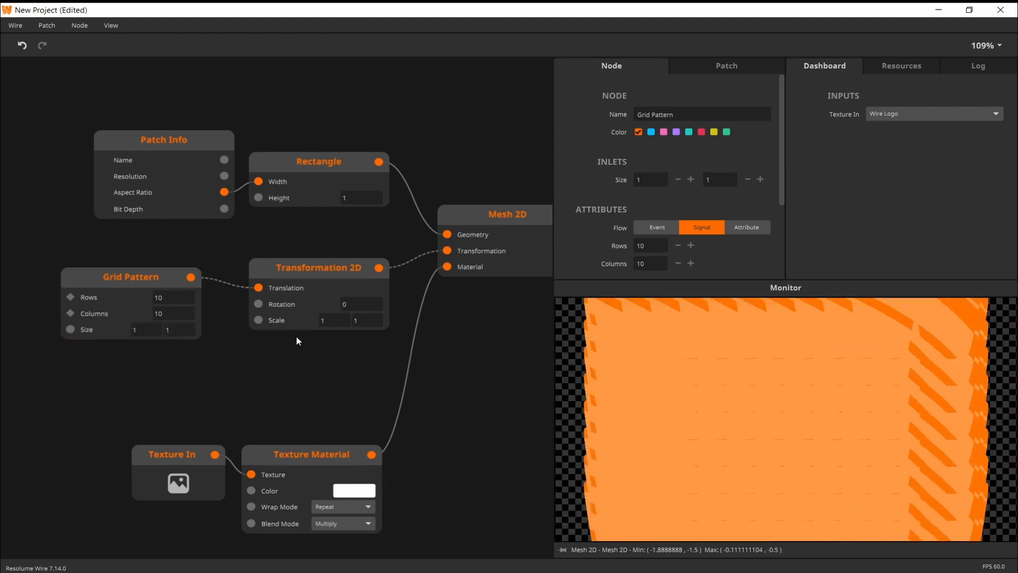
pyautogui.moveTo(336, 321); pyautogui.dragTo(376, 380)
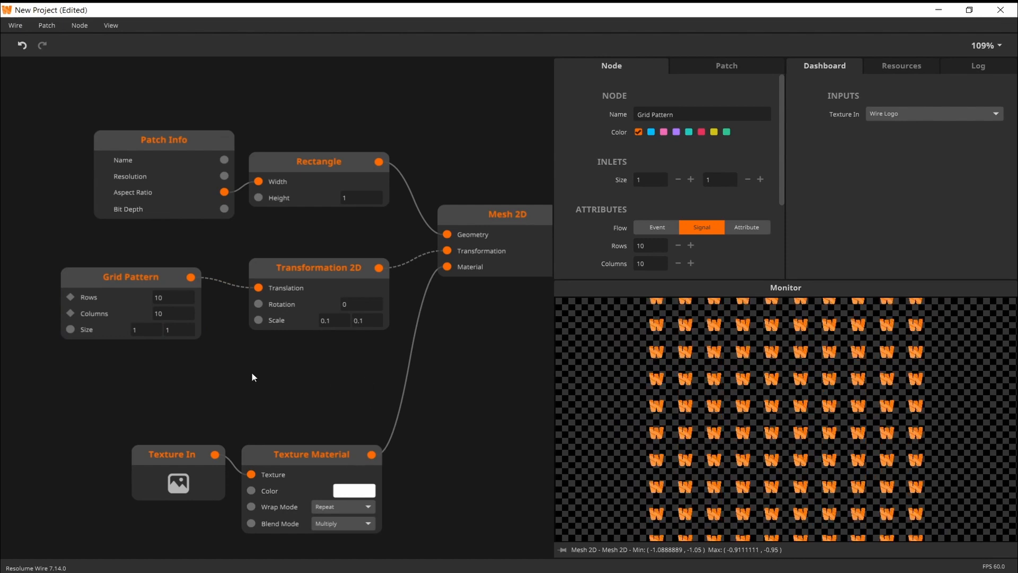
# Add a Linear node and place it in the space below Grid Pattern
pyautogui.doubleClick(163, 371)
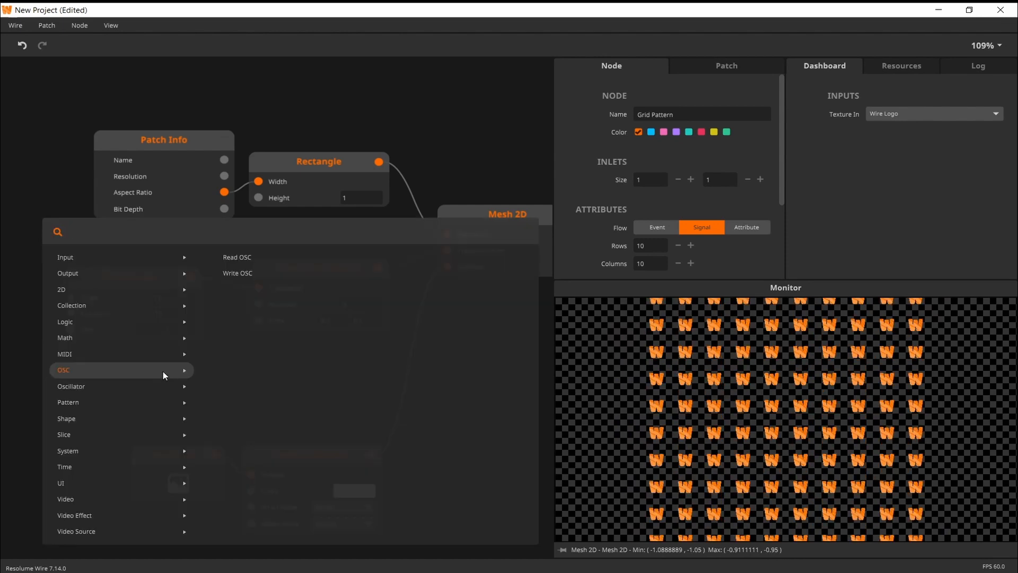
pyautogui.write('linear')
pyautogui.press('Return')
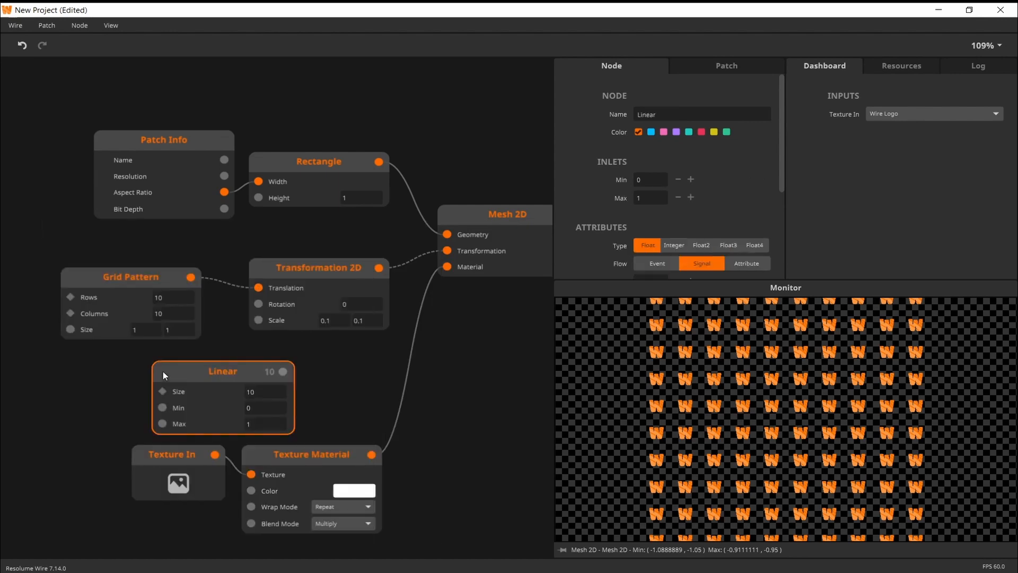
pyautogui.moveTo(206, 375); pyautogui.dragTo(187, 380)
# Set Linear to size 4, min 0.2 and max 0.4, and connect its output to the Scale inlet of Transformation 2D
pyautogui.write('4')
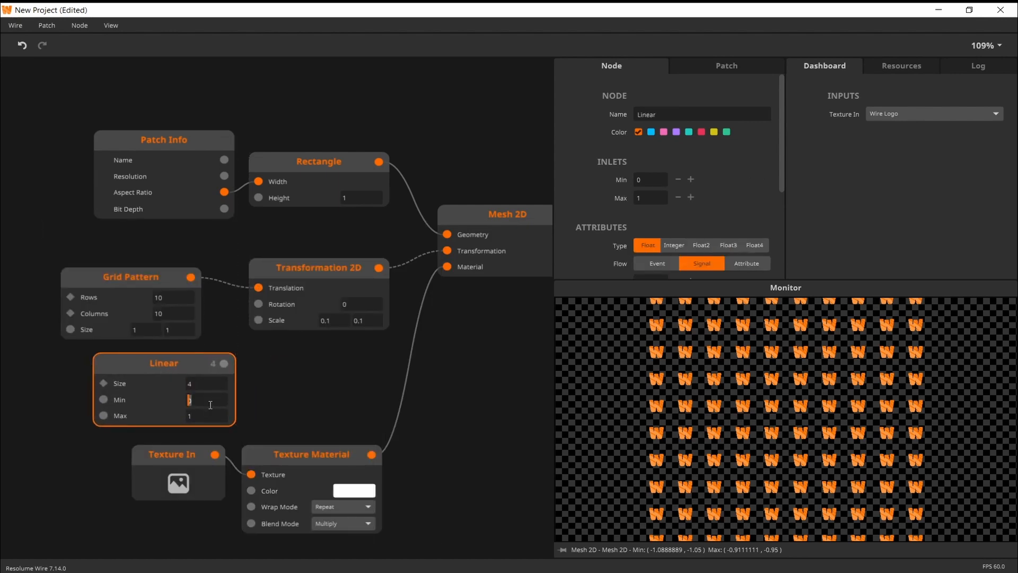
pyautogui.press('Tab')
pyautogui.write('0.2')
pyautogui.press('Tab')
pyautogui.write('0.4')
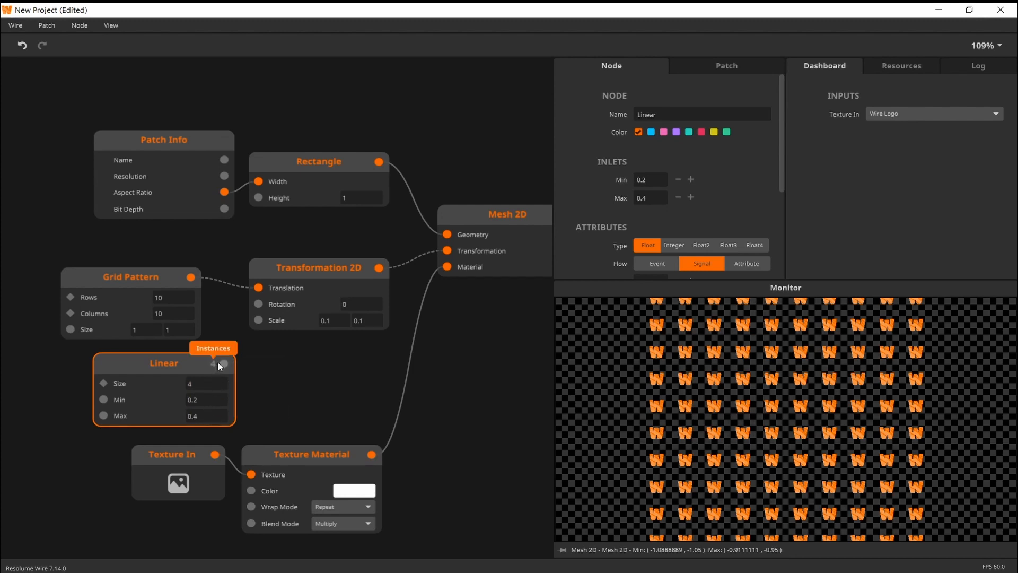
pyautogui.moveTo(219, 363); pyautogui.dragTo(259, 320)
pyautogui.moveTo(180, 363); pyautogui.dragTo(160, 361)
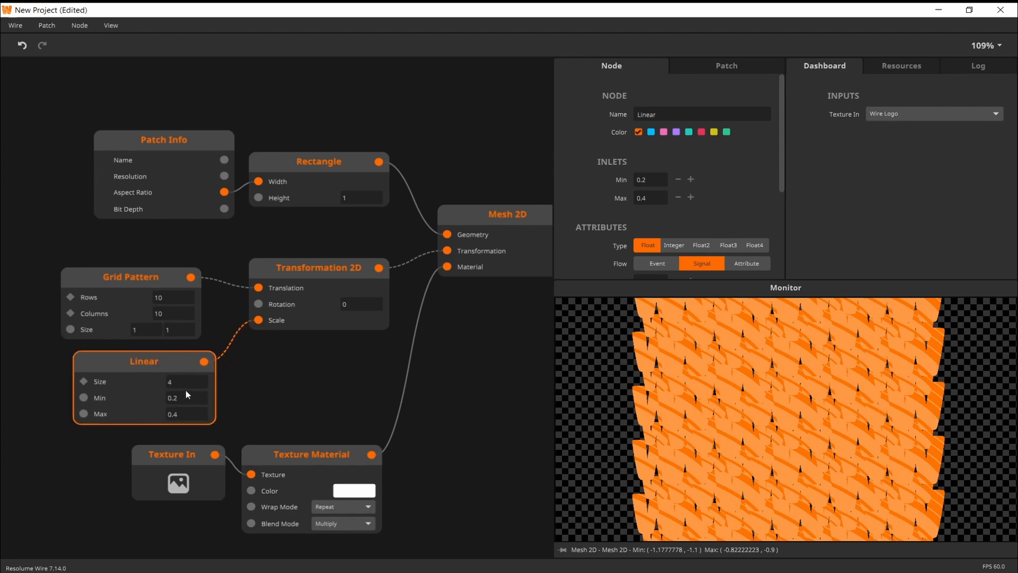
# Set Linear's min to 0.1 and max to 0.2, and the Grid Pattern's vertical size to 0.8
pyautogui.moveTo(180, 401); pyautogui.dragTo(184, 462)
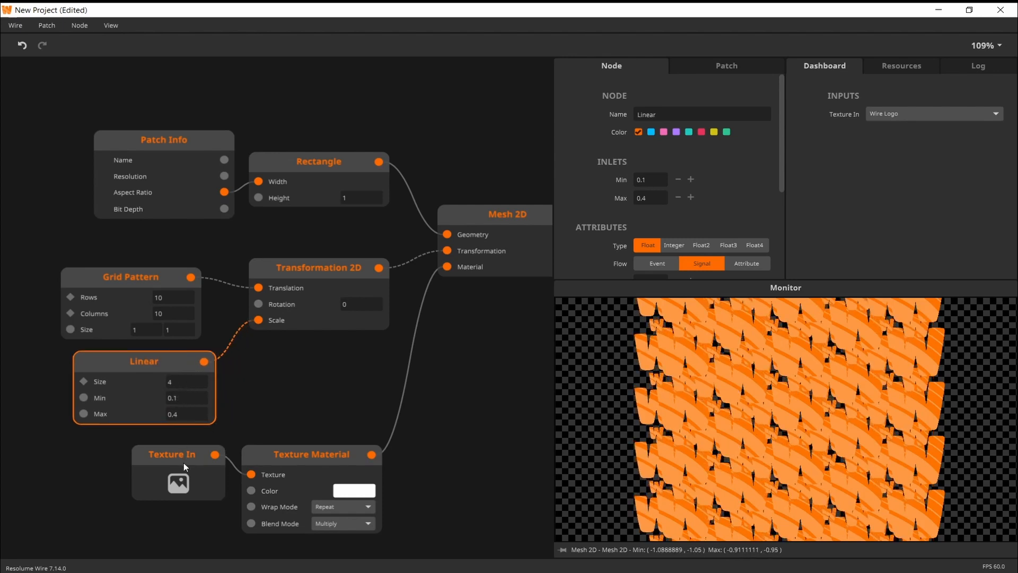
pyautogui.write('0.2')
pyautogui.press('Return')
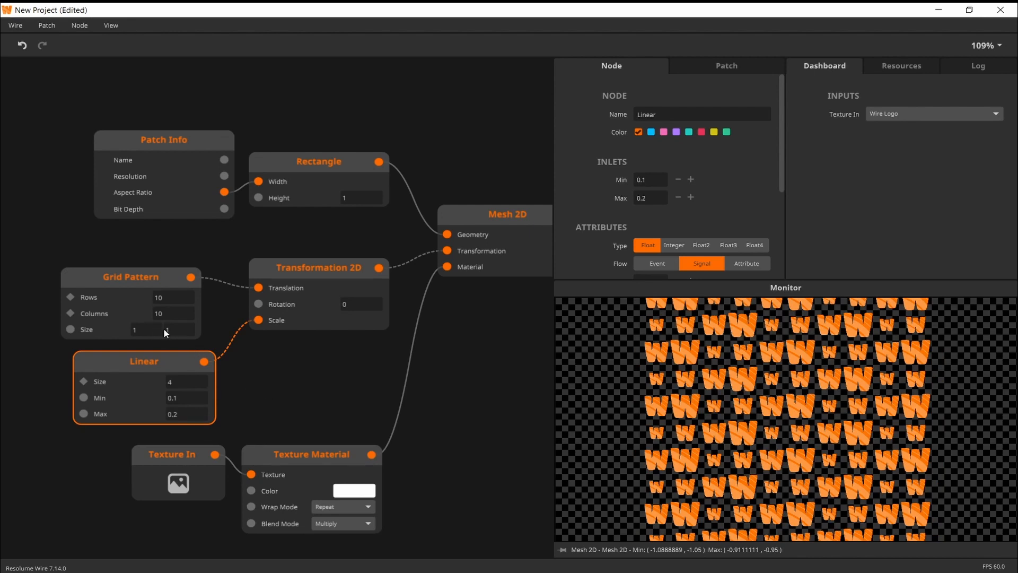
pyautogui.moveTo(179, 330); pyautogui.dragTo(182, 339)
# Move Mesh 2D up level with Rectangle and add a 2D Render node connected to its output
pyautogui.moveTo(456, 360); pyautogui.dragTo(297, 375)
pyautogui.moveTo(349, 278); pyautogui.dragTo(349, 230)
pyautogui.moveTo(437, 263); pyautogui.dragTo(392, 275)
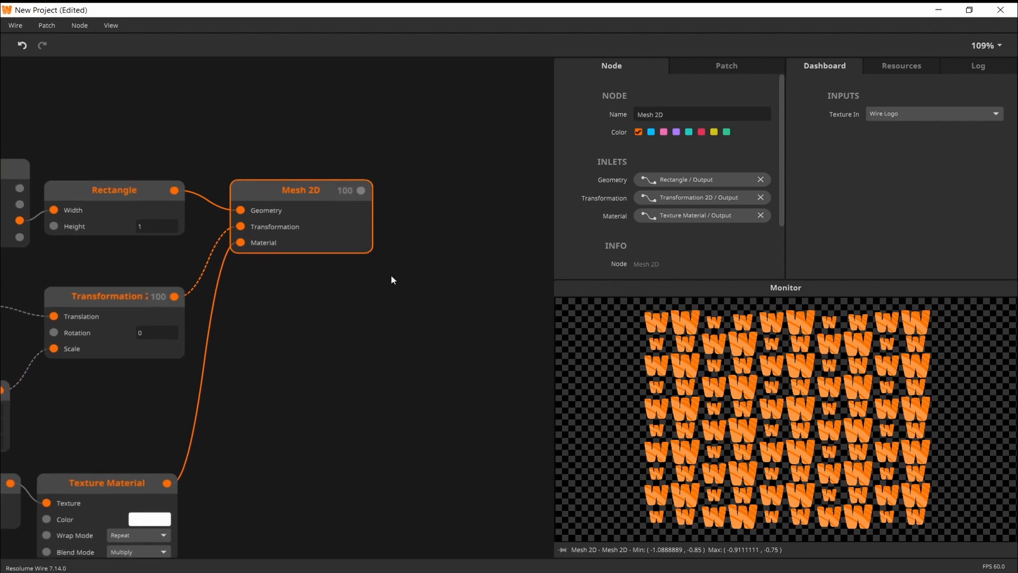
pyautogui.moveTo(360, 190); pyautogui.dragTo(401, 194)
pyautogui.doubleClick(264, 215)
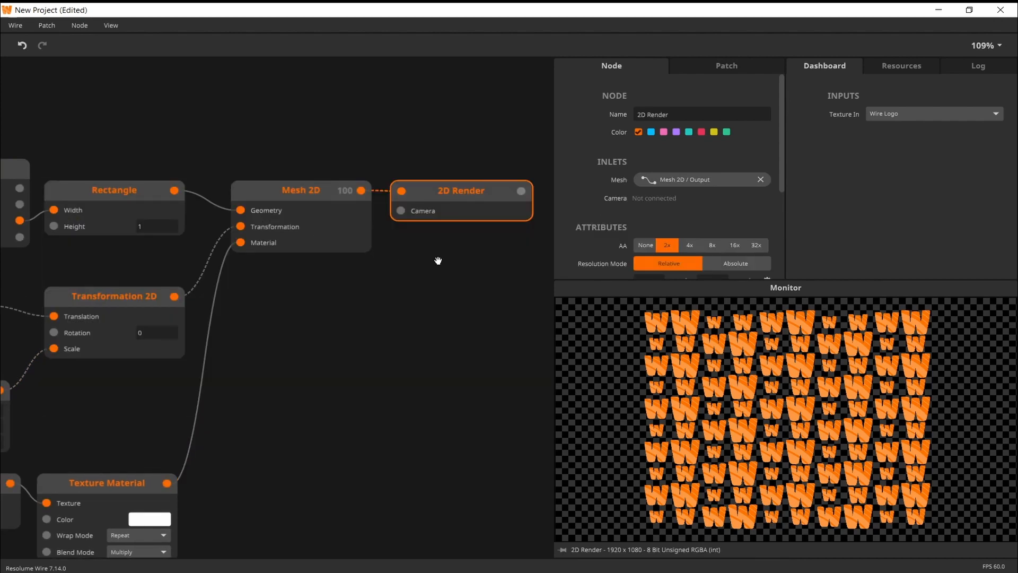
# Try a Color Offset effect on the 2D Render output and delete it again
pyautogui.moveTo(438, 260); pyautogui.dragTo(387, 259)
pyautogui.moveTo(422, 214)
pyautogui.mouseDown()
pyautogui.moveTo(321, 230)
pyautogui.moveTo(433, 207)
pyautogui.mouseUp()
pyautogui.write('color')
pyautogui.press('Down')
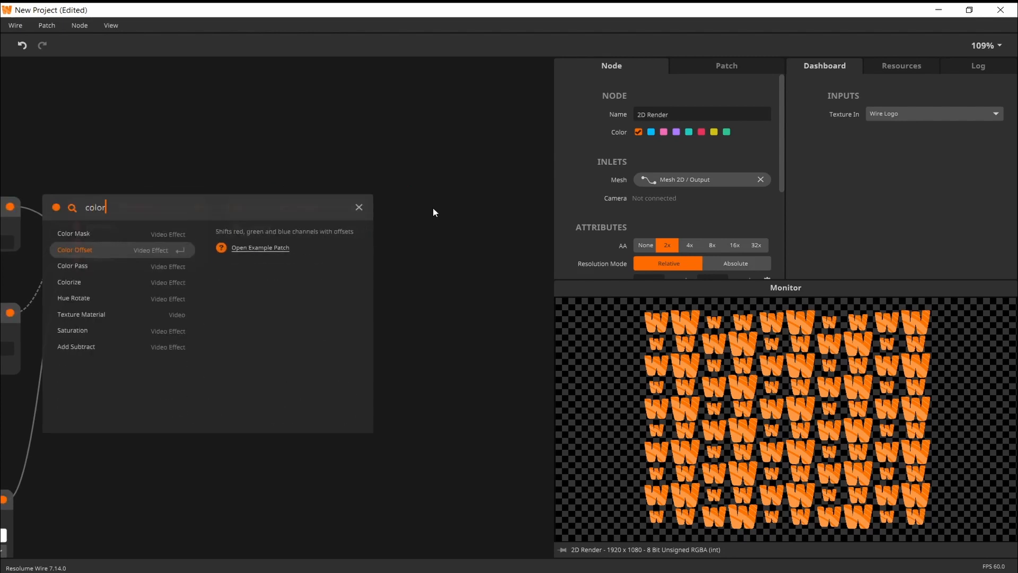
pyautogui.press('Return')
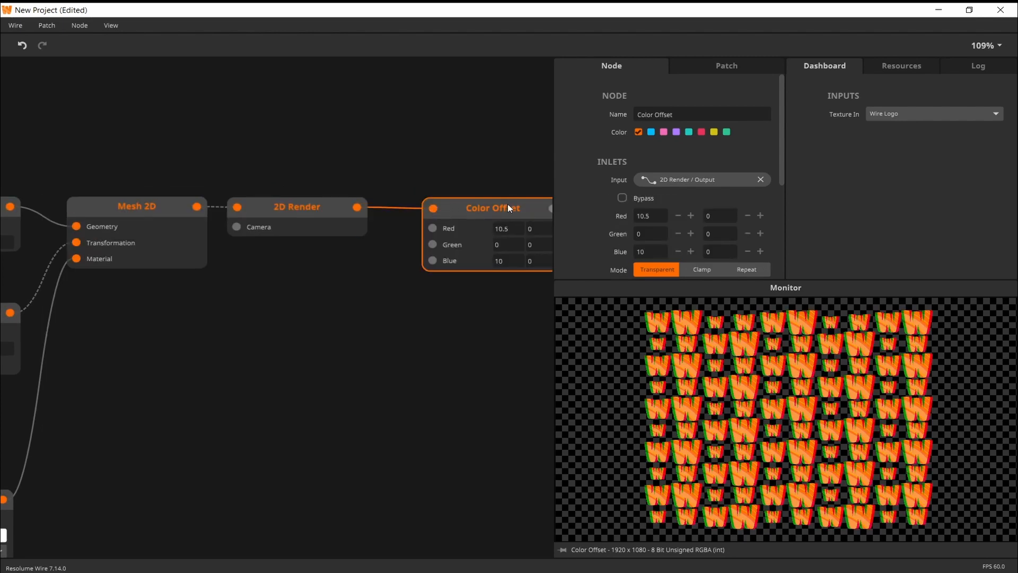
pyautogui.press('Delete')
# Add a Camera 2D node below Mesh 2D and connect it to the Camera inlet of 2D Render
pyautogui.moveTo(289, 292); pyautogui.dragTo(341, 282)
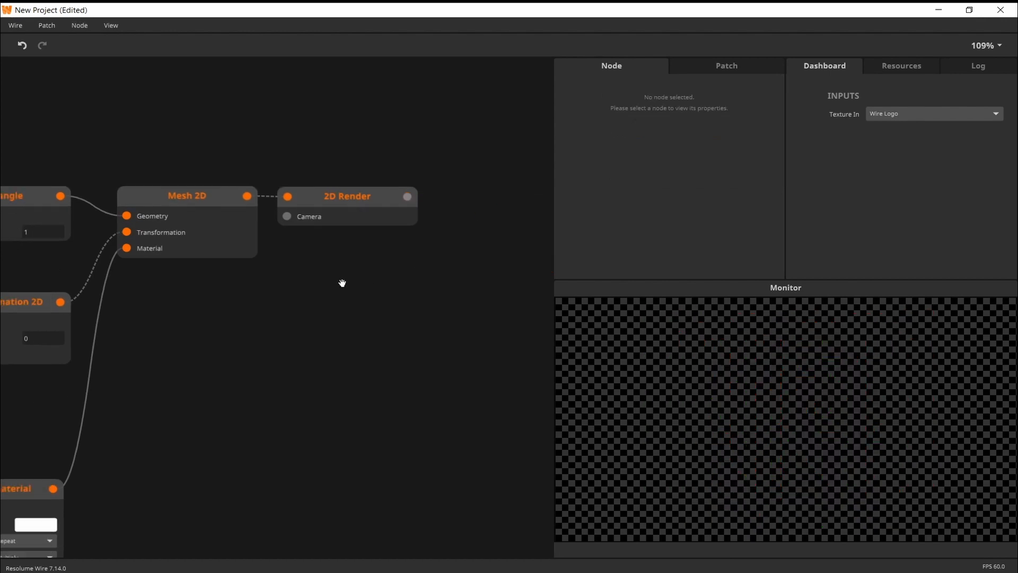
pyautogui.moveTo(304, 248); pyautogui.dragTo(298, 337)
pyautogui.click(238, 346)
pyautogui.click(423, 226)
pyautogui.moveTo(394, 300); pyautogui.dragTo(468, 271)
pyautogui.moveTo(360, 306); pyautogui.dragTo(341, 297)
pyautogui.moveTo(395, 316); pyautogui.dragTo(417, 321)
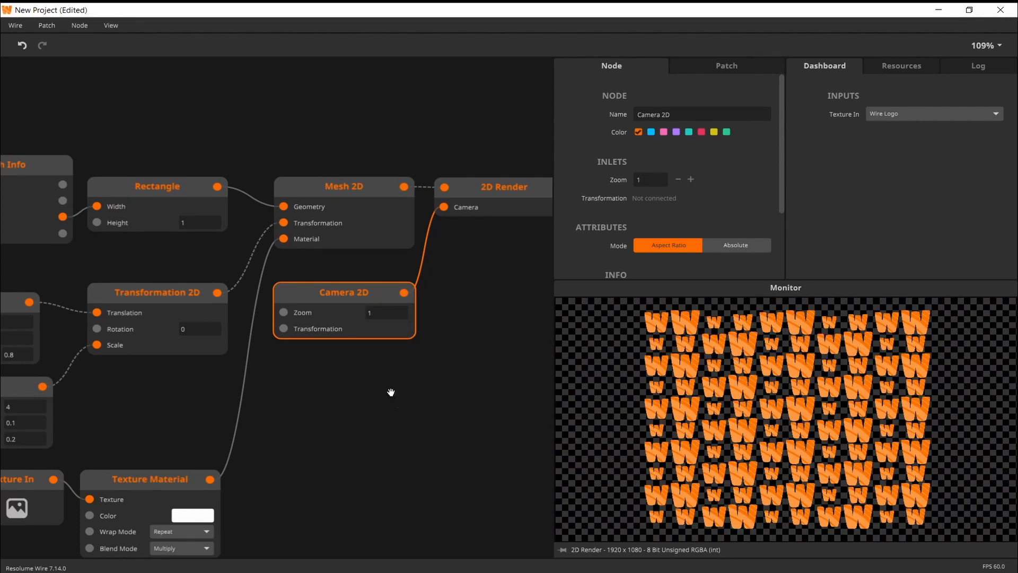
# Add a Transformation 2D node below Camera 2D and connect it to the camera's Transformation inlet
pyautogui.scroll(-1, 340, 379)
pyautogui.doubleClick(279, 333)
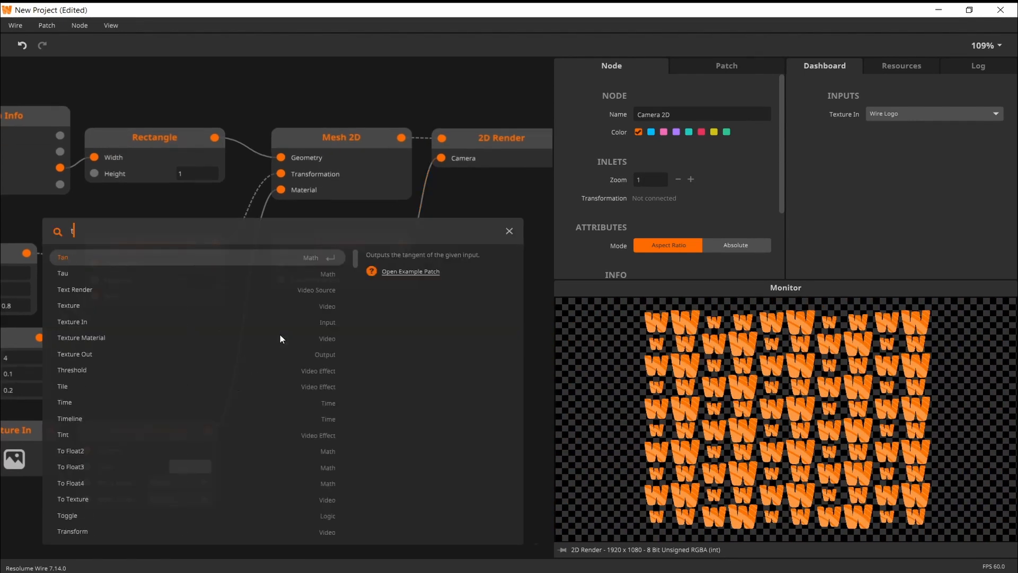
pyautogui.write('tra')
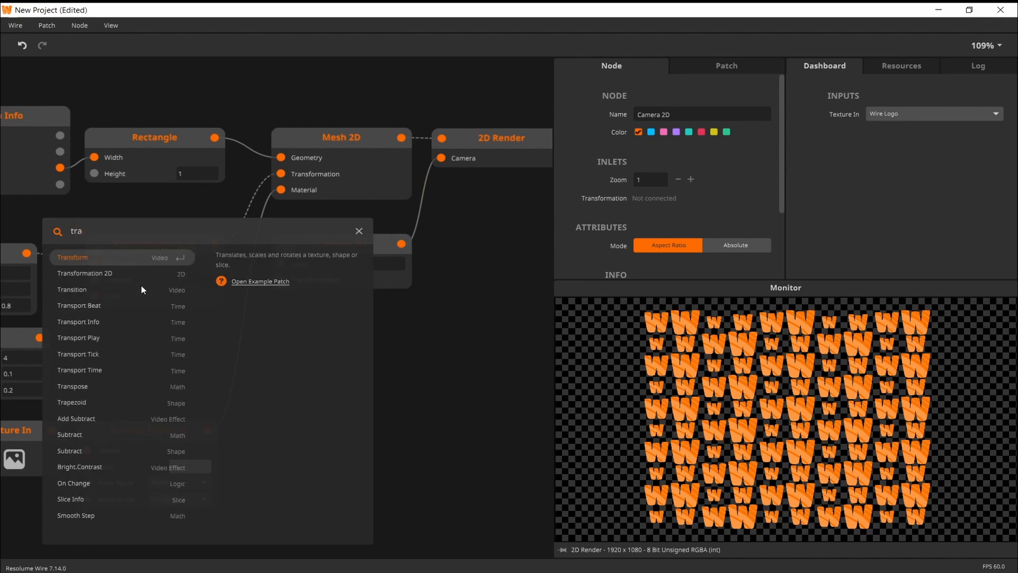
pyautogui.press('Down')
pyautogui.press('Return')
pyautogui.moveTo(399, 335); pyautogui.dragTo(281, 279)
pyautogui.moveTo(352, 354); pyautogui.dragTo(374, 353)
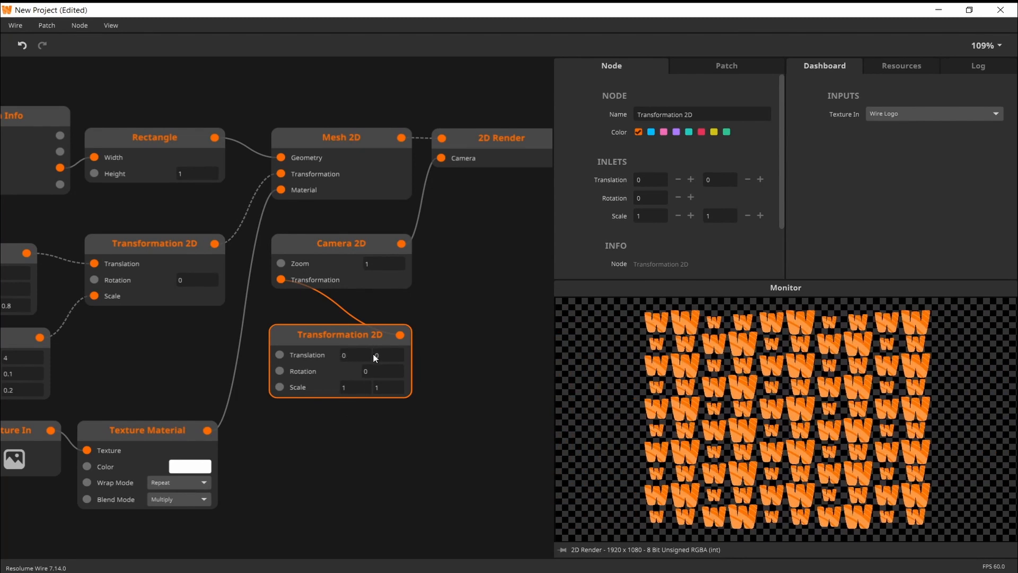
pyautogui.click(513, 377)
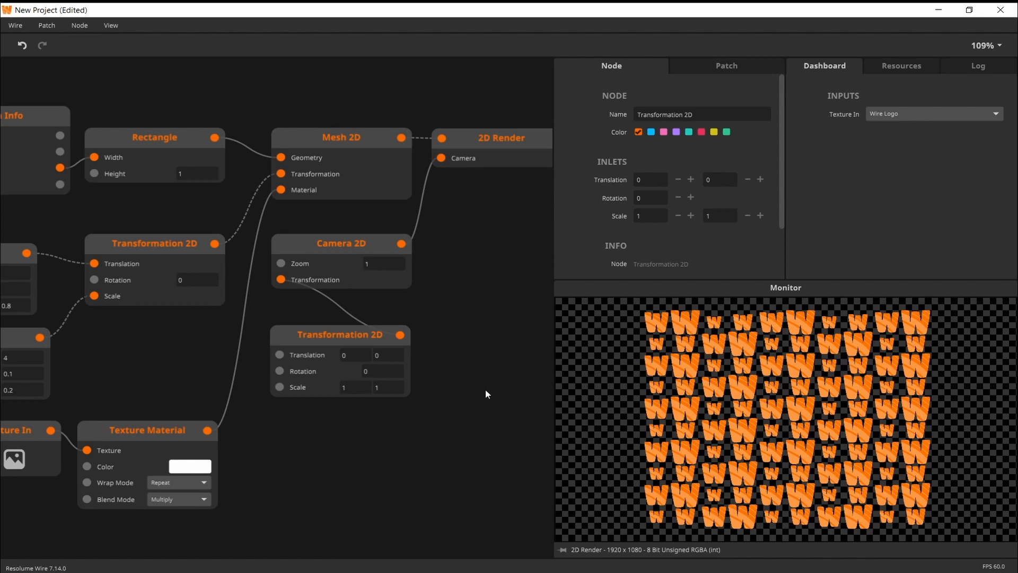
# Open the advanced Mesh2D Workflow tutorial patch from the Welcome window
pyautogui.click(111, 27)
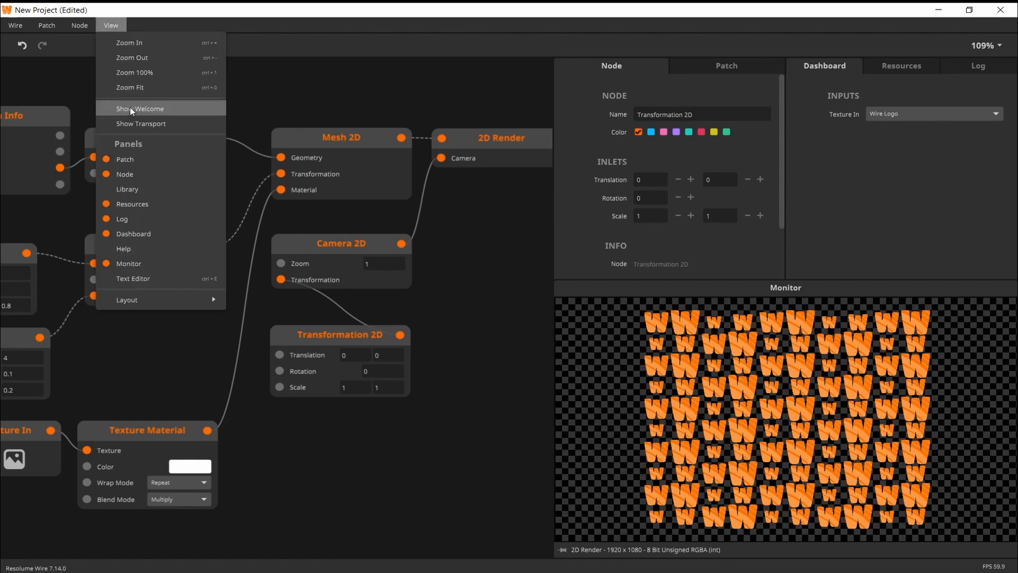
pyautogui.click(137, 110)
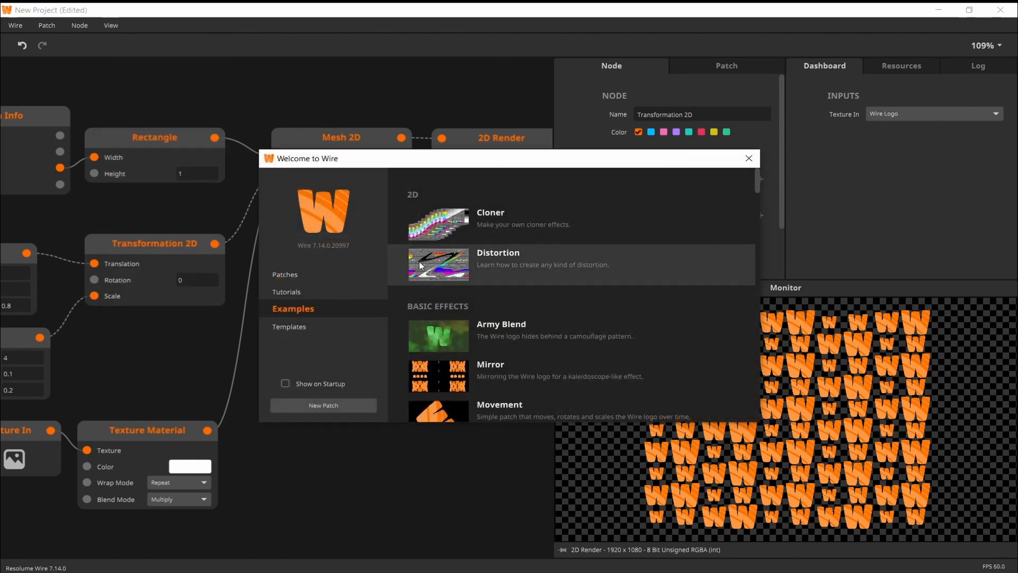
pyautogui.click(321, 296)
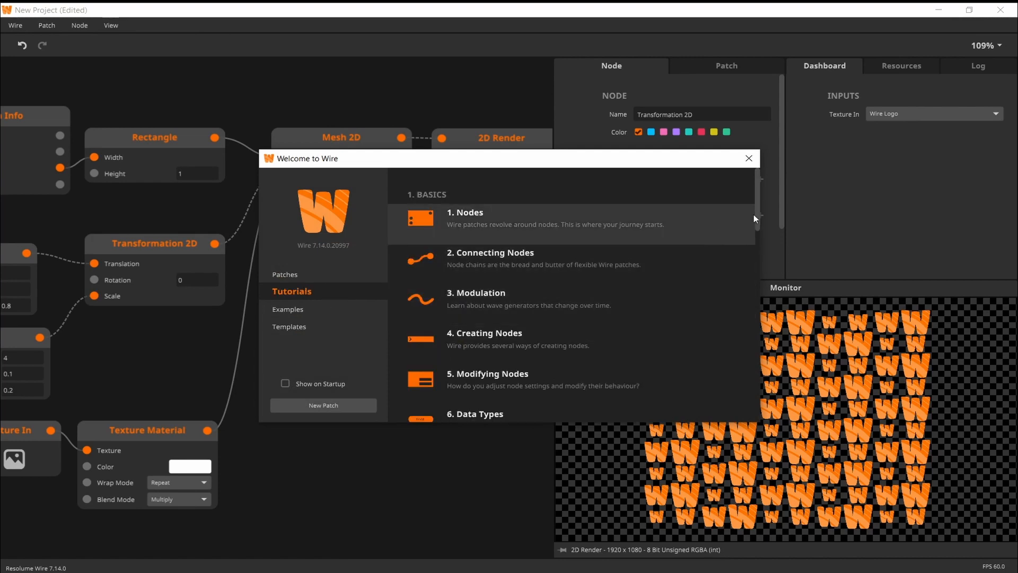
pyautogui.moveTo(753, 214); pyautogui.dragTo(749, 418)
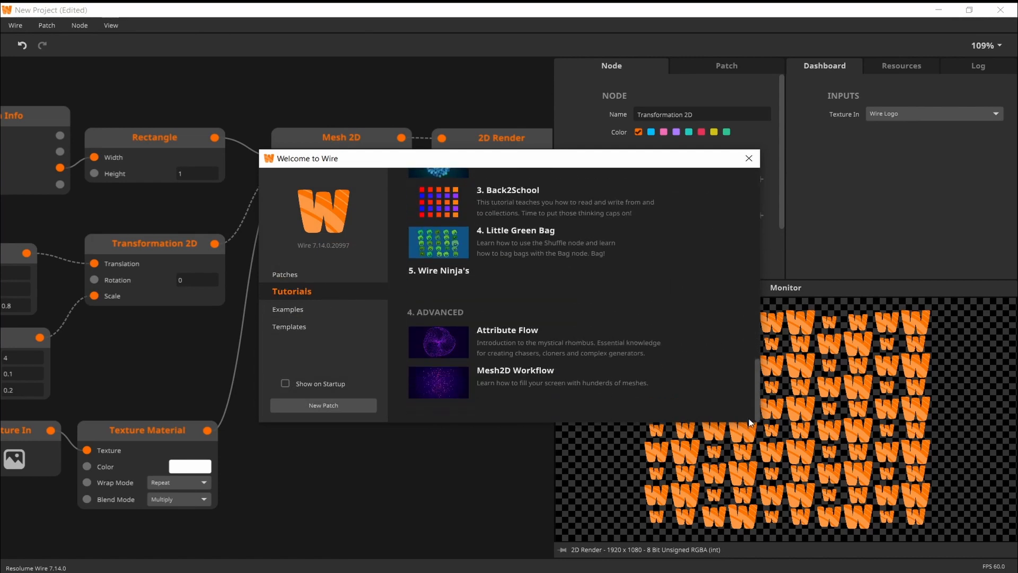
pyautogui.click(491, 382)
pyautogui.click(480, 326)
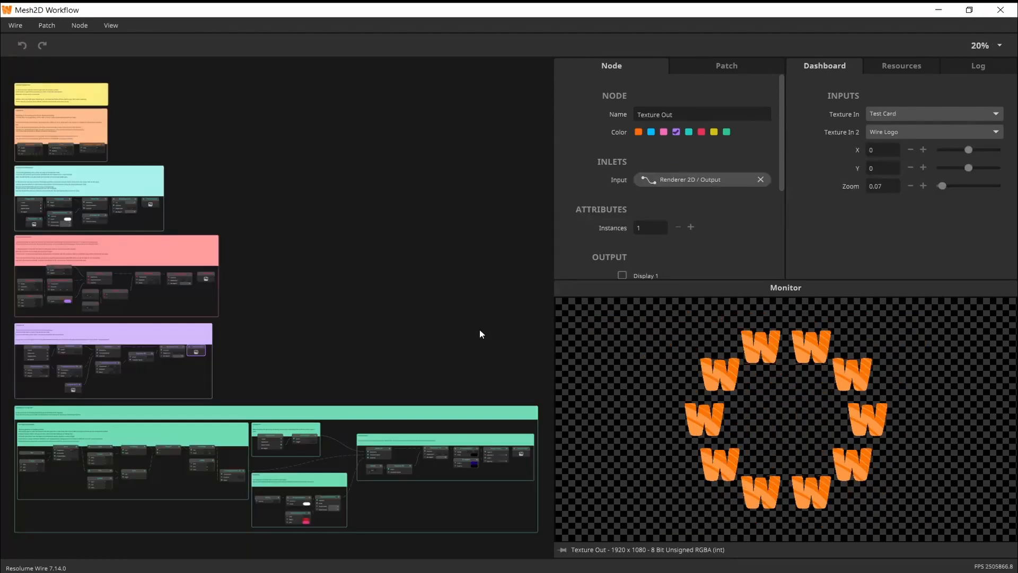
# Preview the Texture Out node of the large green section and look over the tutorial patch
pyautogui.moveTo(475, 367); pyautogui.dragTo(493, 332)
pyautogui.click(539, 420)
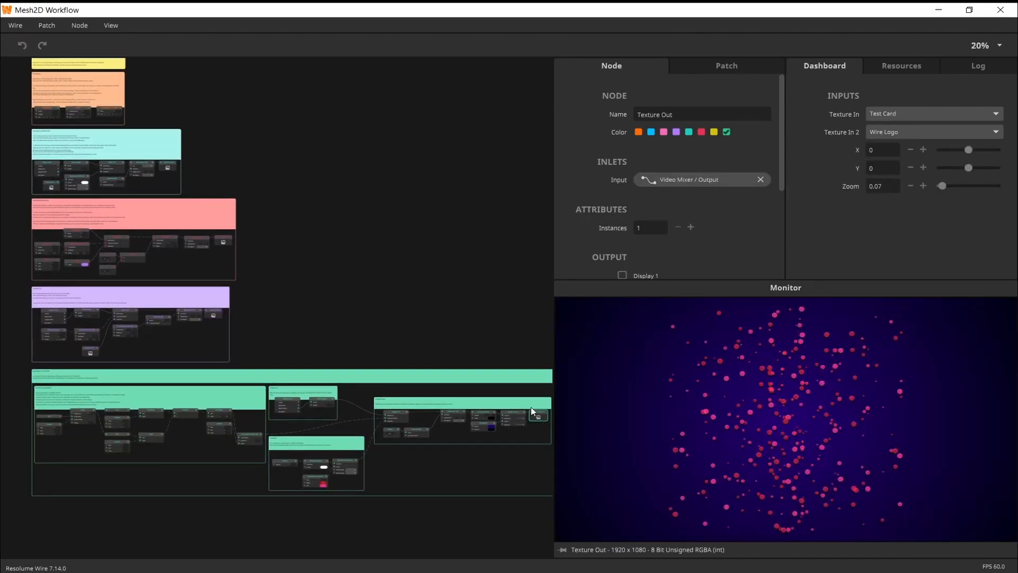
pyautogui.moveTo(391, 277); pyautogui.dragTo(391, 323)
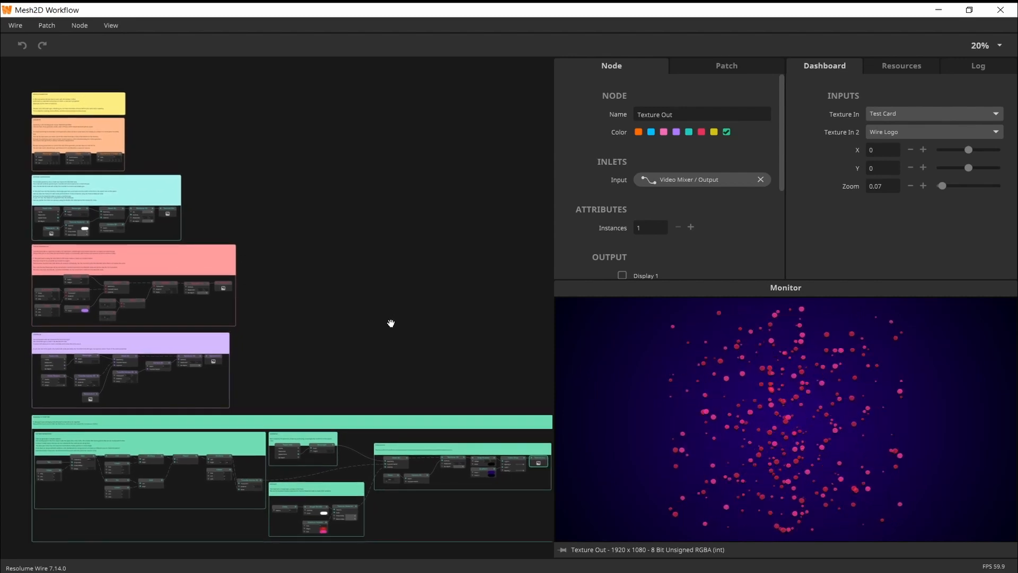